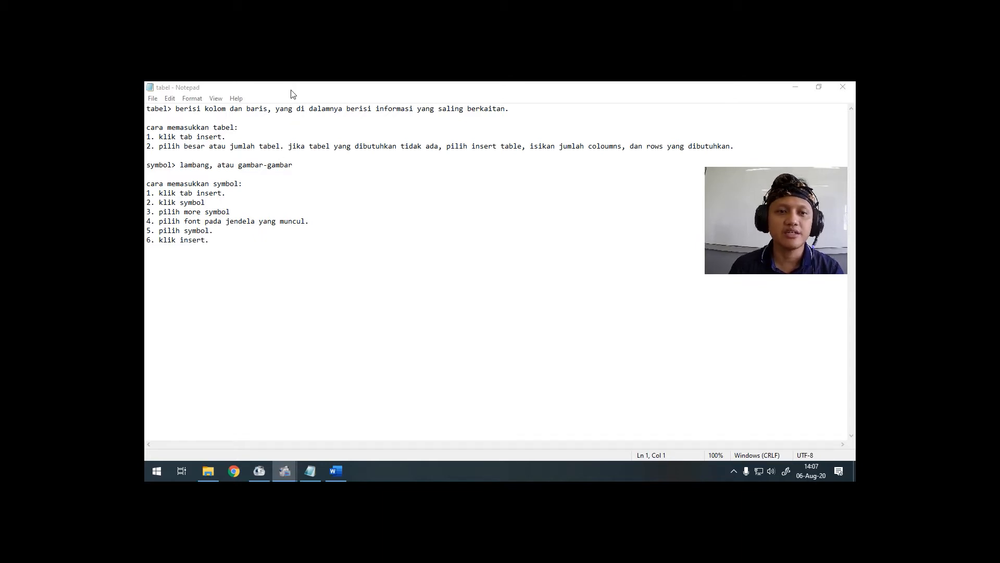
click(310, 471)
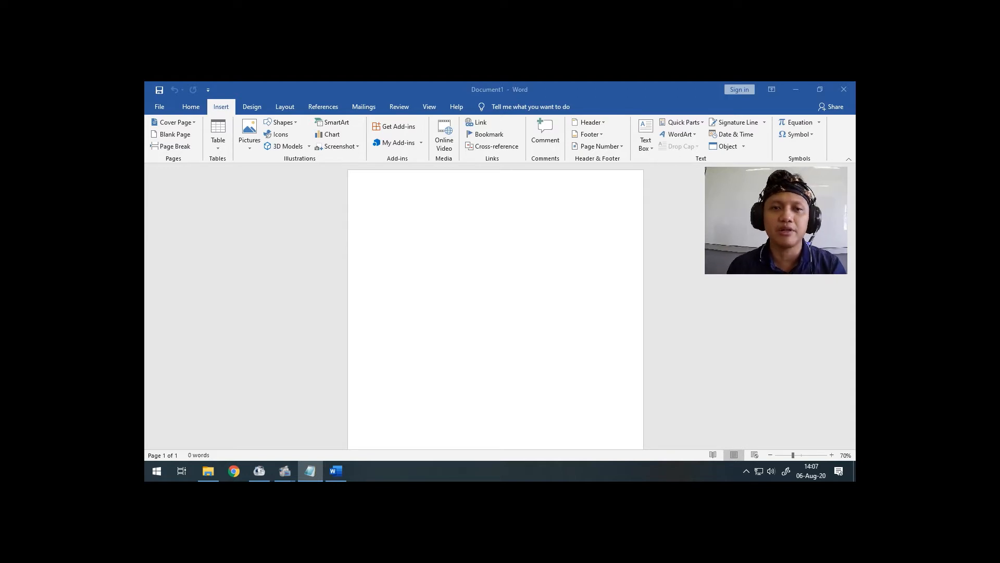
mouse_move(751, 176)
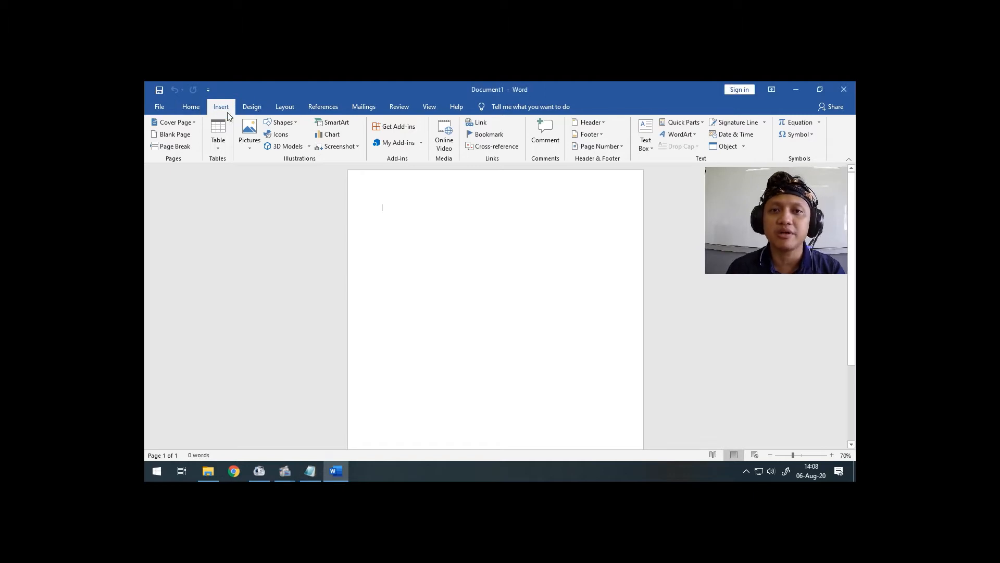
click(197, 108)
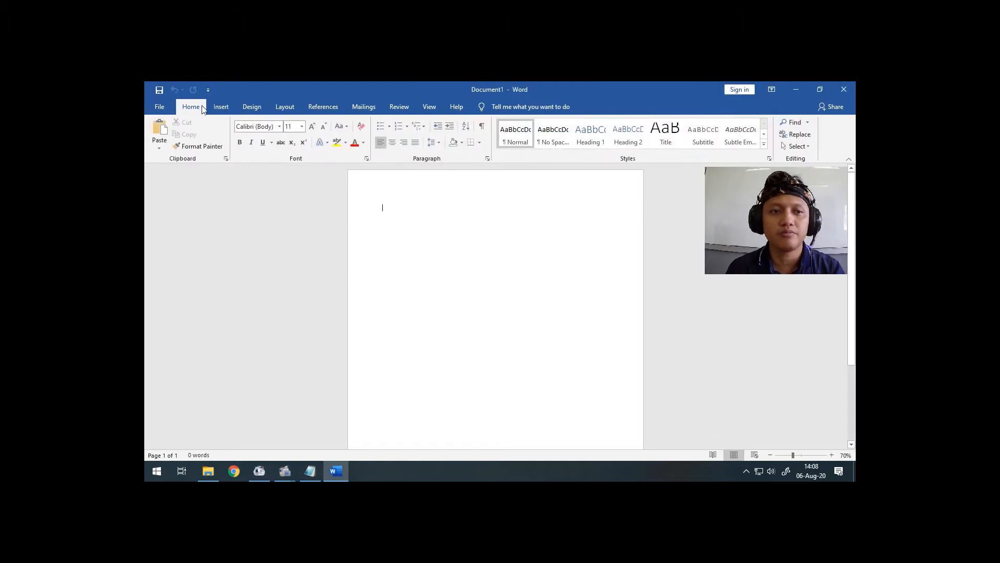
click(221, 107)
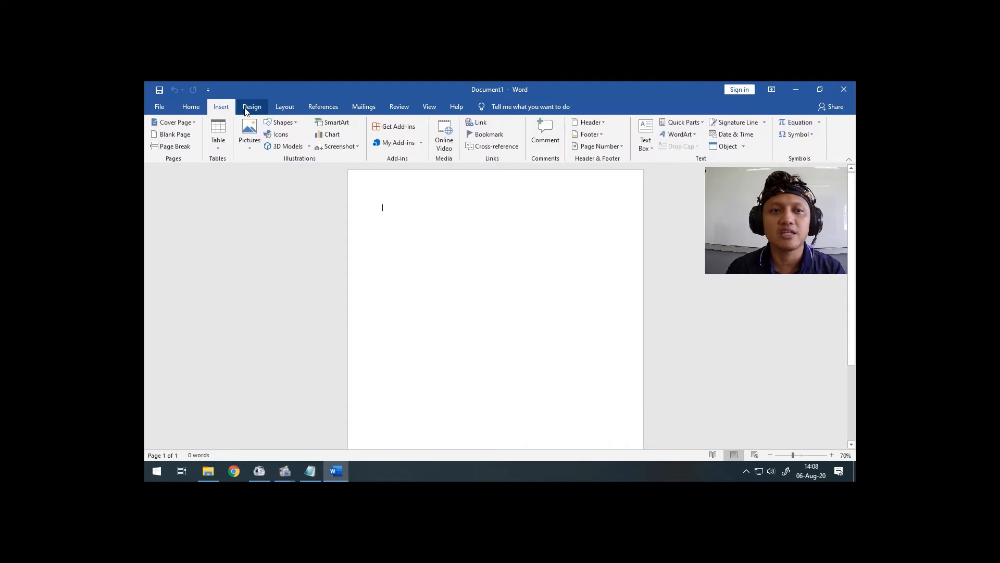
click(258, 109)
click(285, 108)
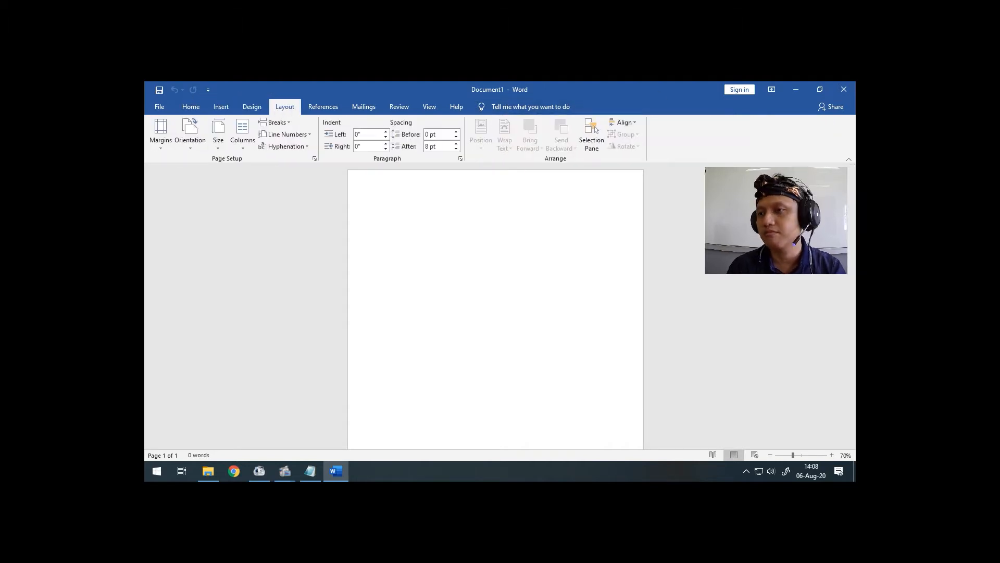
Step: Switch to the Notepad notes, place their window below Word's ribbon, and review the instructions for inserting a table
click(310, 471)
drag(649, 160, 325, 94)
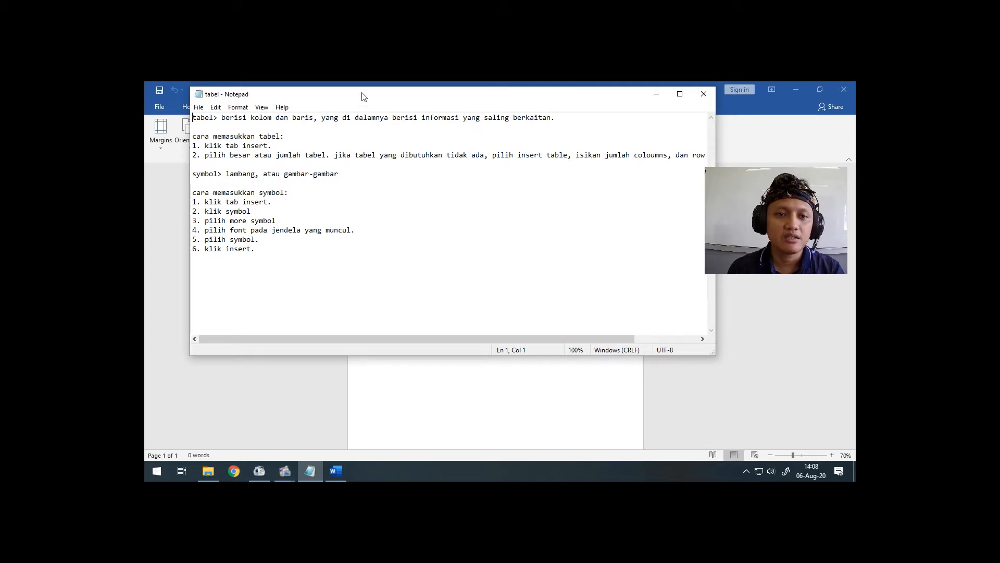
drag(363, 94, 393, 107)
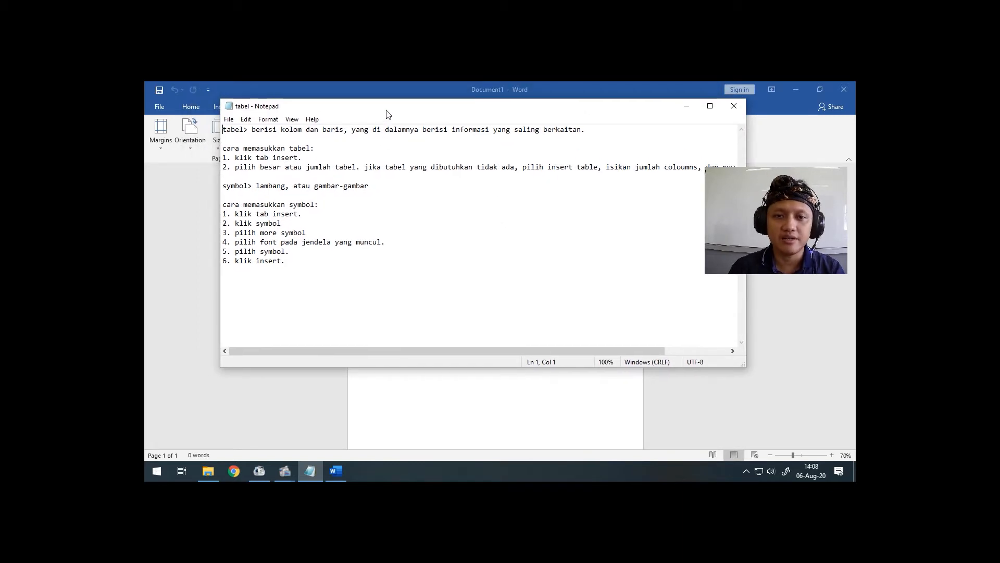
drag(386, 108, 376, 92)
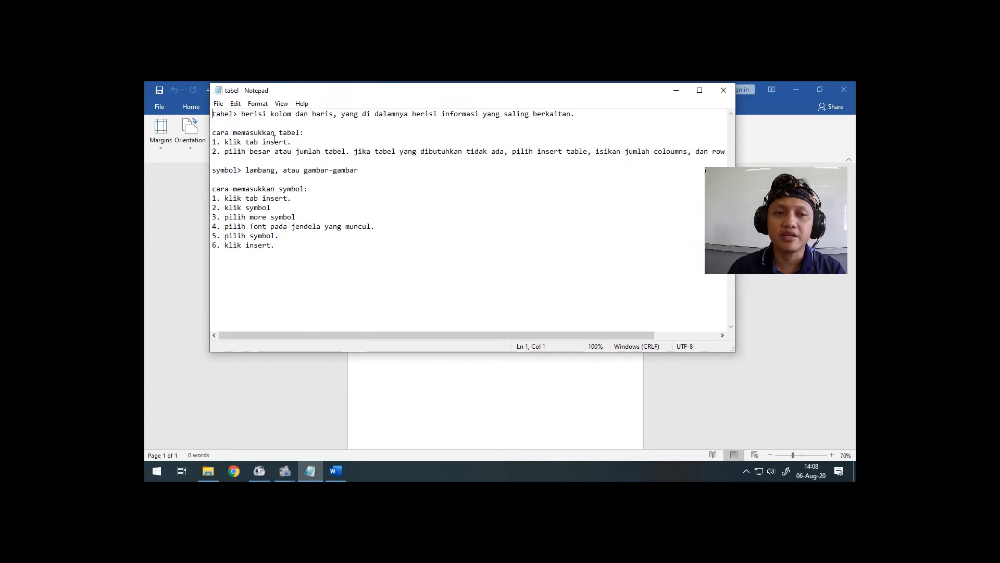
drag(331, 92, 307, 180)
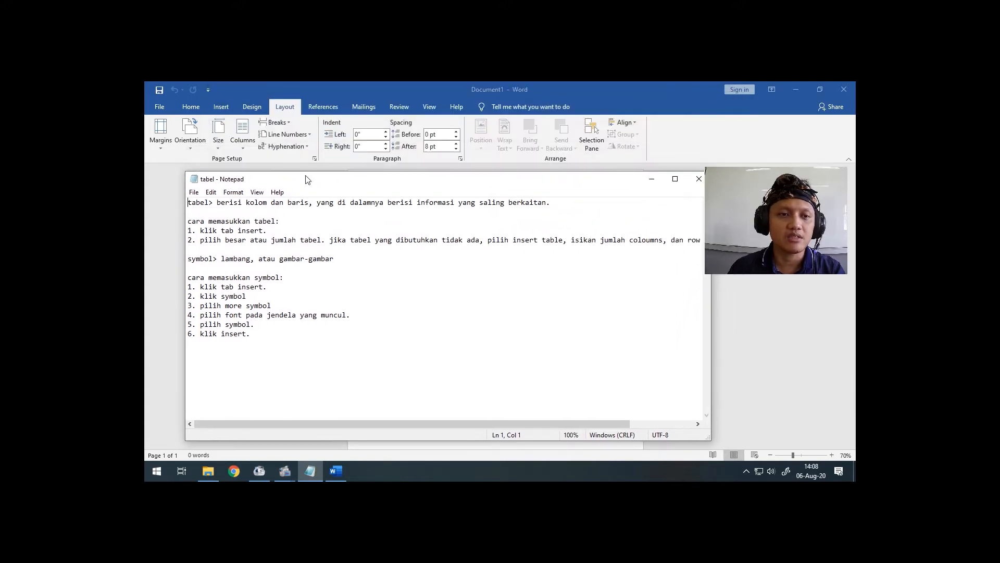
click(221, 110)
click(221, 107)
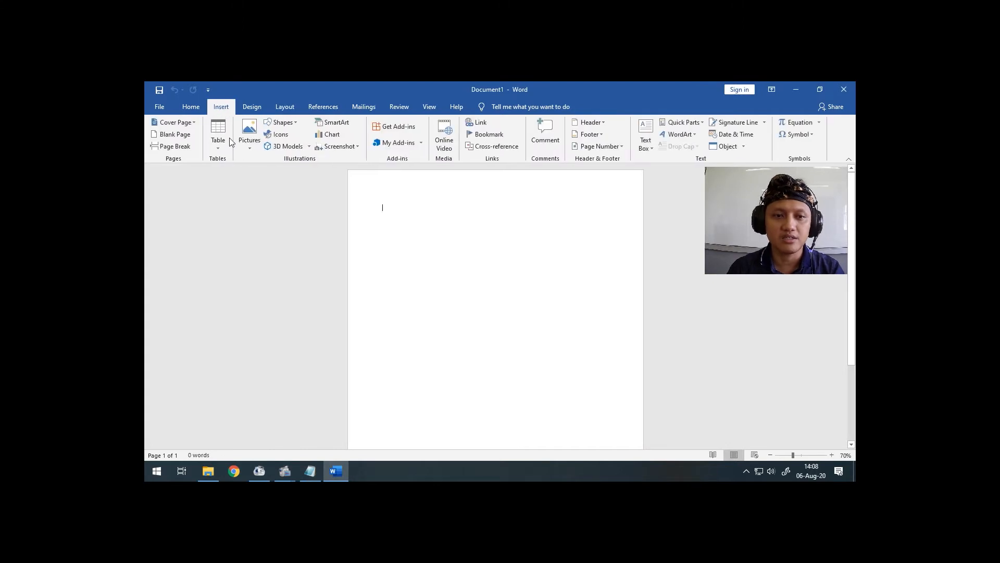
click(311, 471)
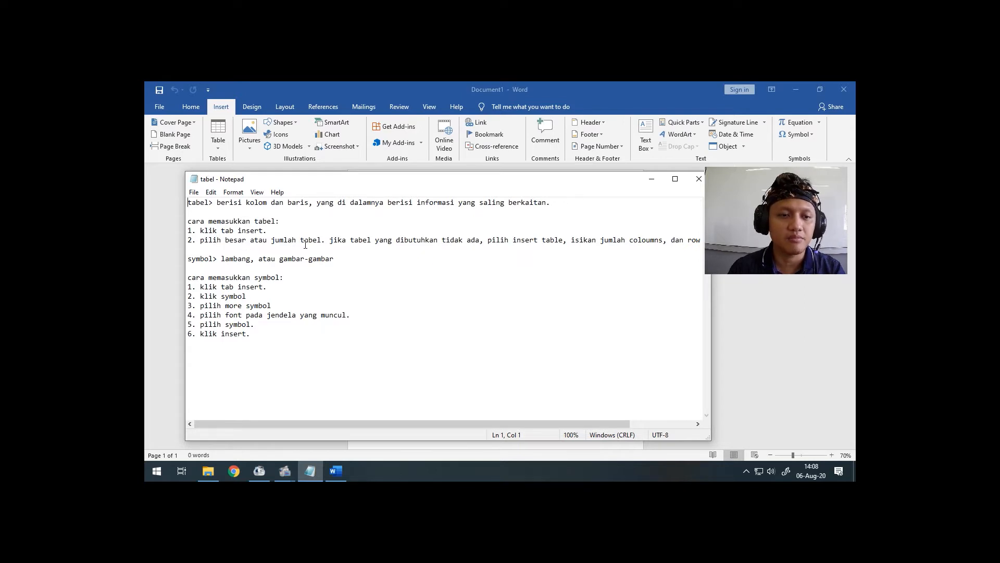
Step: Switch to Word, insert a table of two columns and one row, and undo the insertion
click(218, 150)
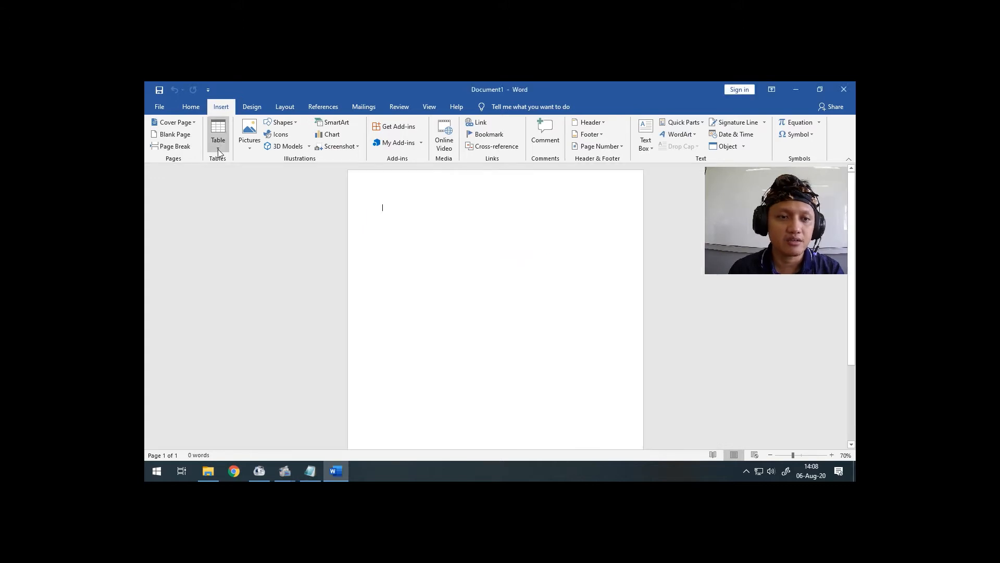
click(217, 150)
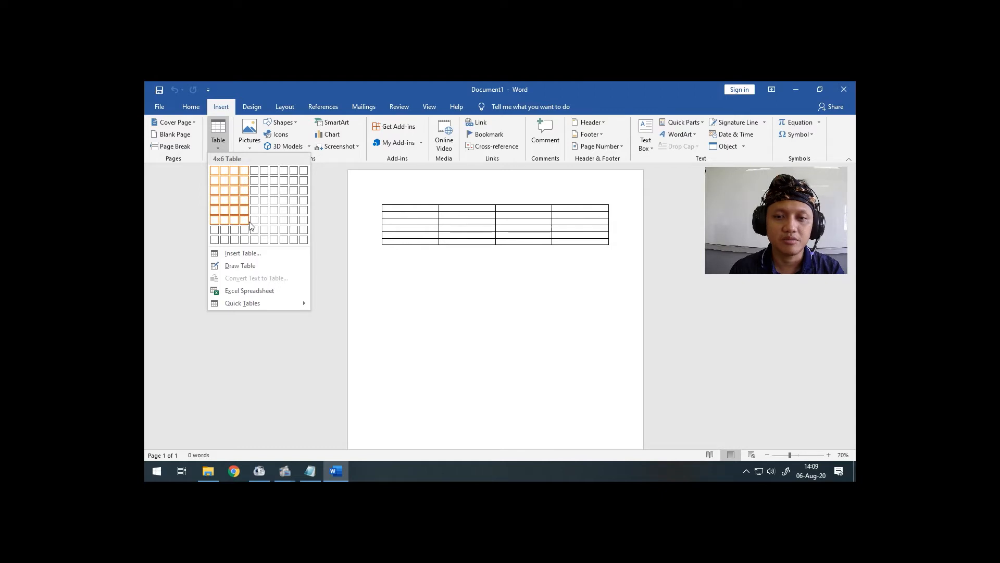
click(225, 173)
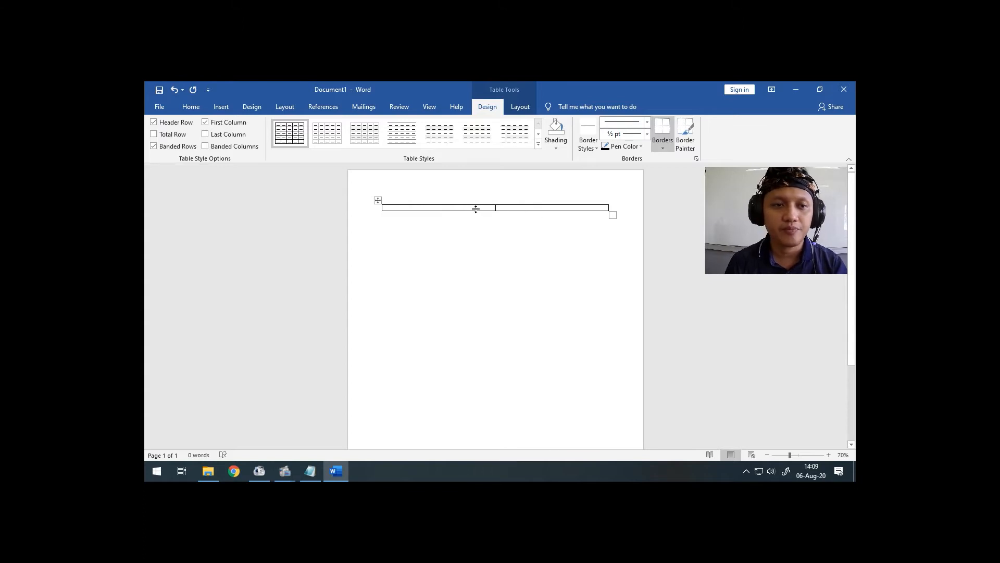
key(ctrl+z)
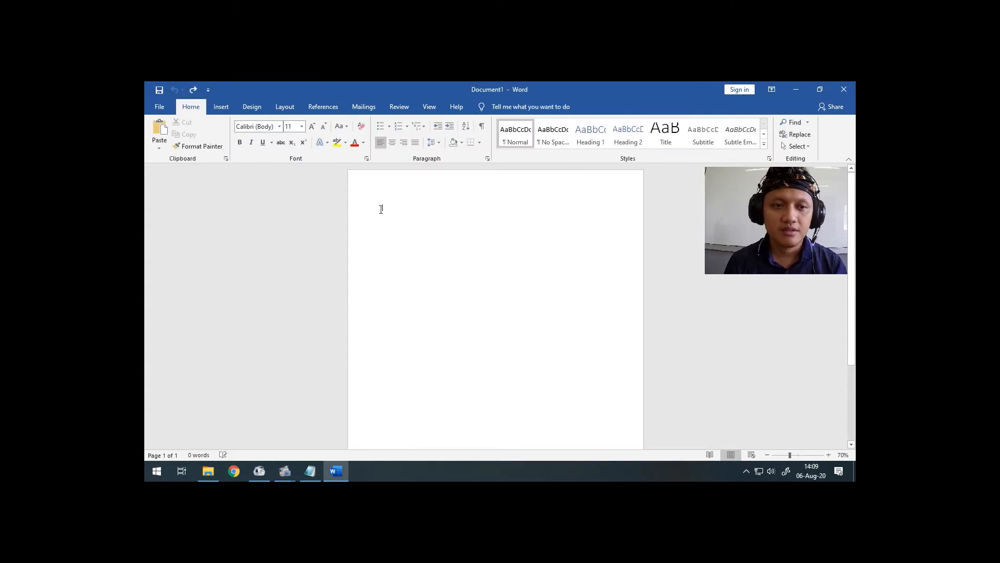
Step: Insert a table of six columns and six rows in the blank document
click(222, 108)
click(221, 148)
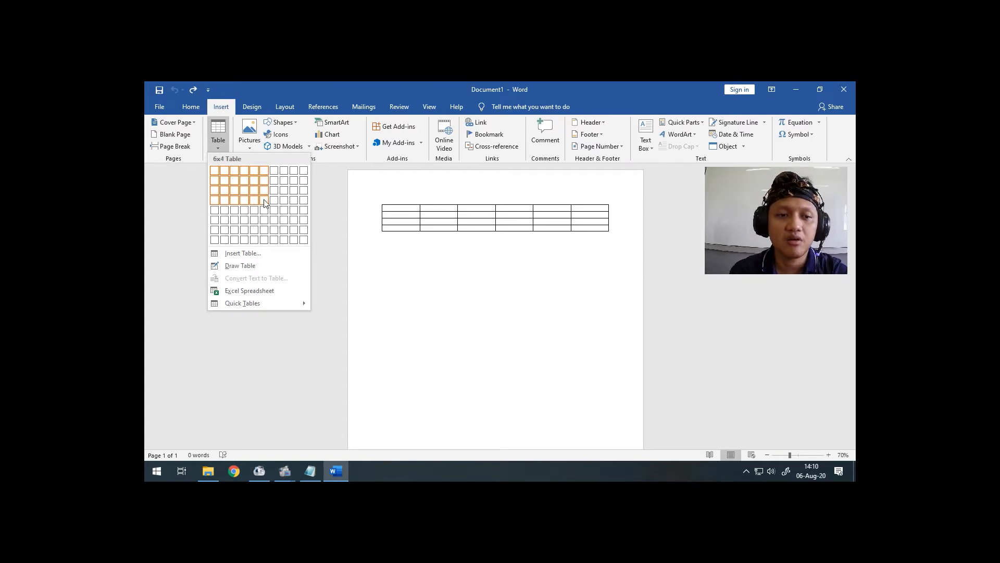
click(265, 226)
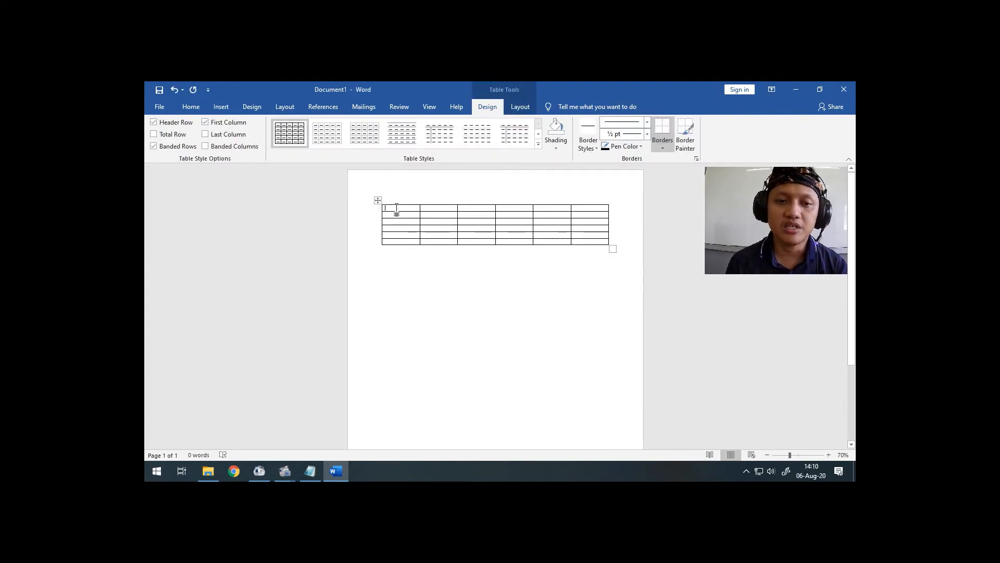
Step: Fill the table's header row with No, Senin, Selasa, Rabu, Kamis and Jumat
ctrl+scroll(400, 211, up, 5)
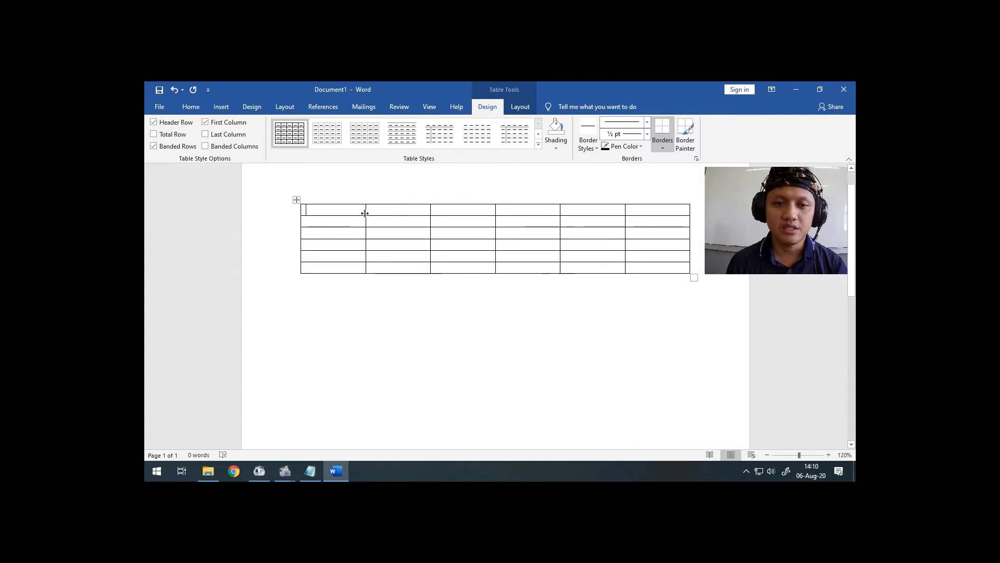
ctrl+scroll(339, 211, up, 1)
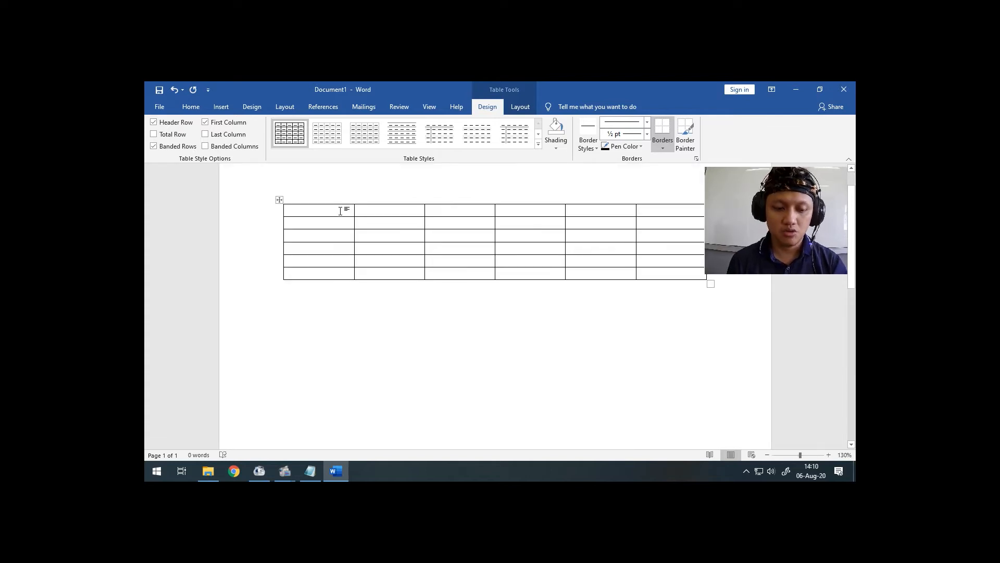
text(No)
click(377, 211)
text(Senin)
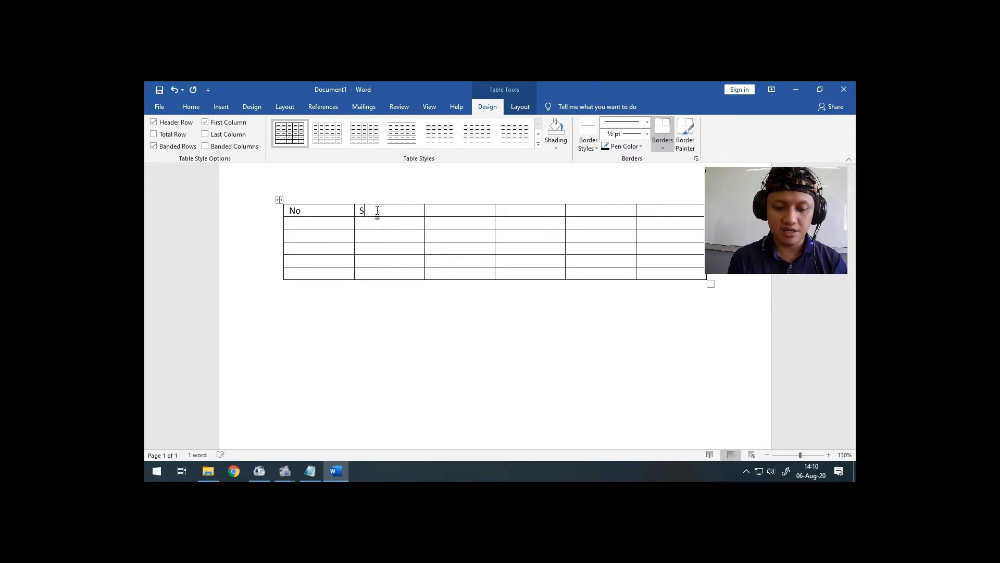
click(451, 211)
text(Selasa)
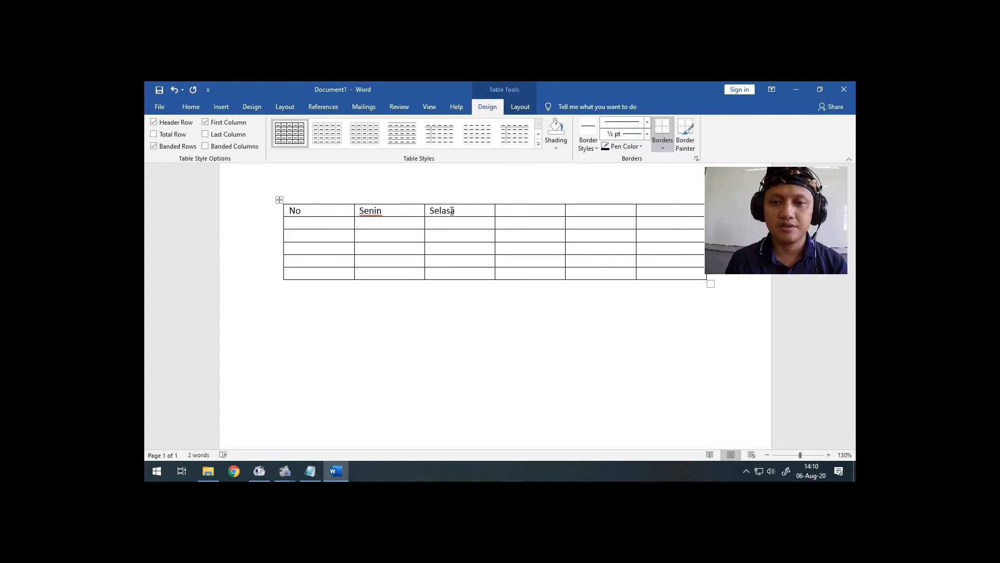
click(534, 210)
text(Rabu)
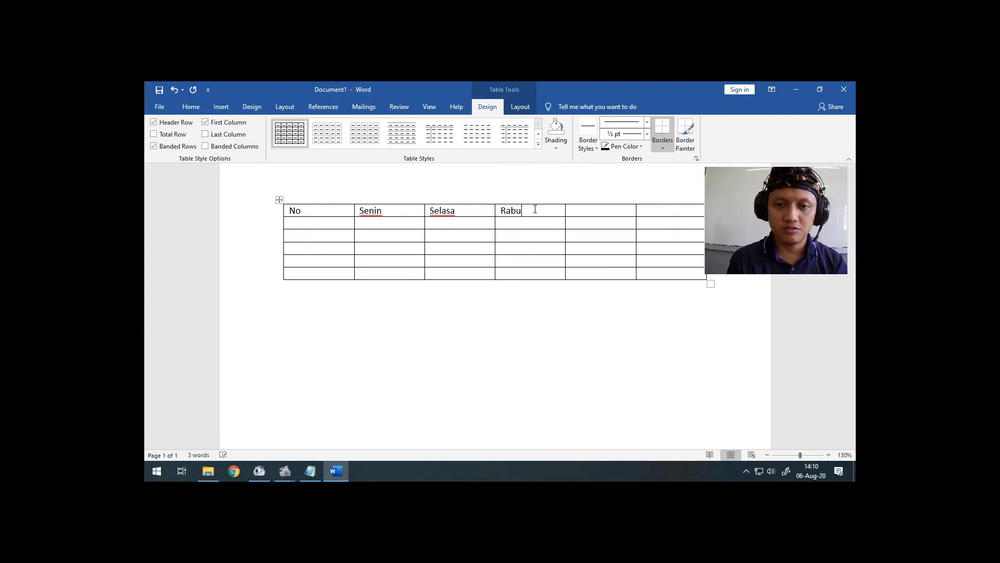
click(598, 217)
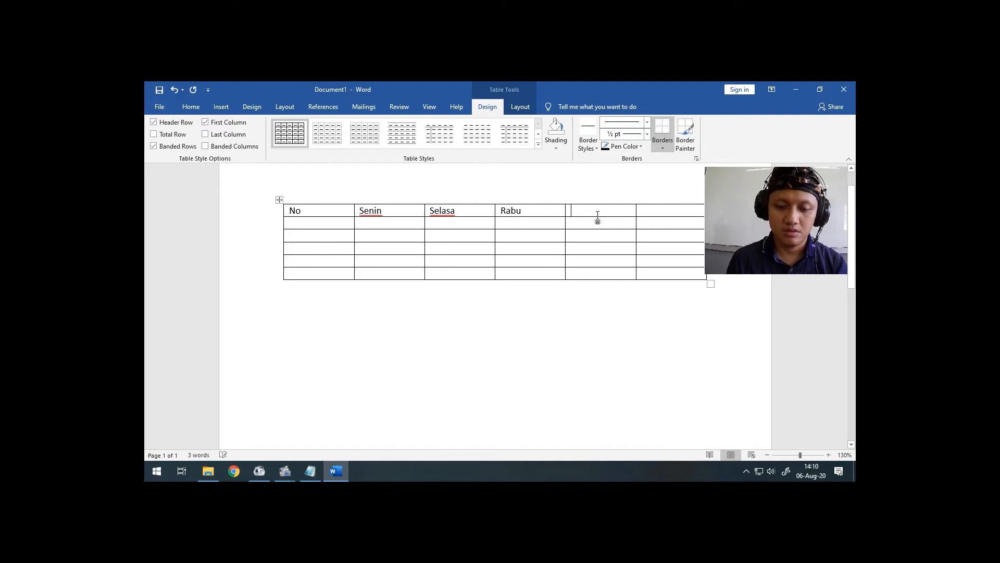
text(Kamis)
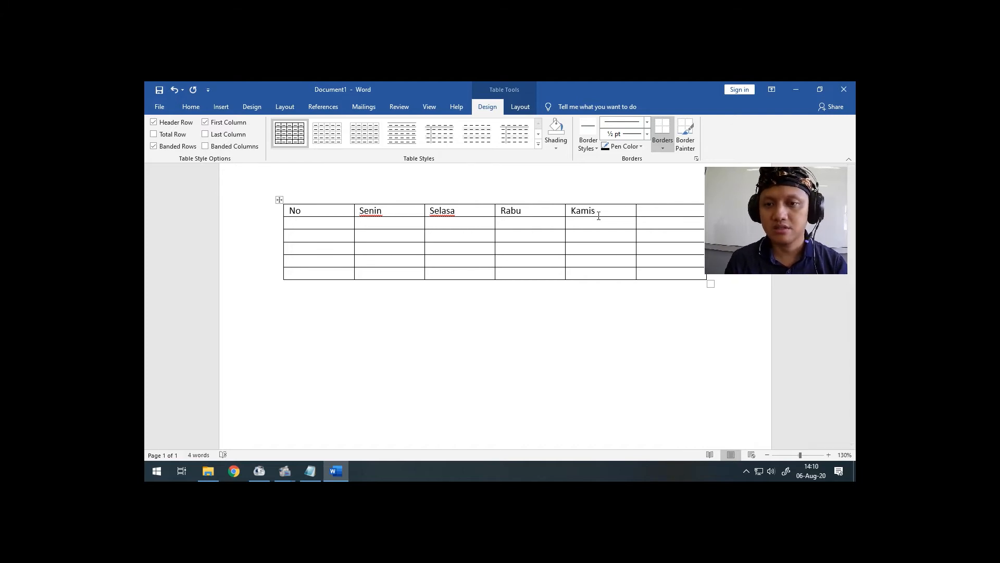
click(653, 209)
text(Jumat)
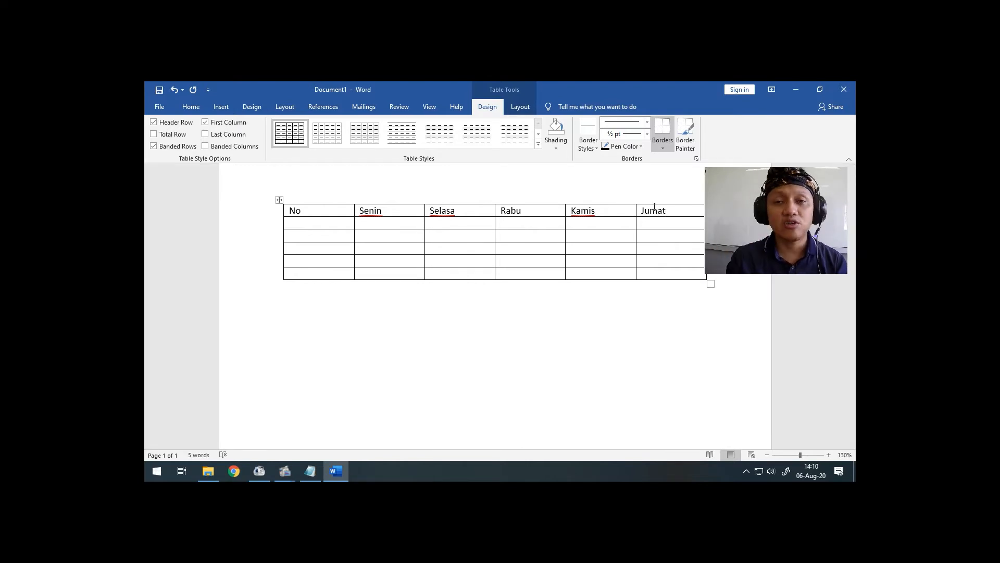
Step: Replace the first header cell's text with Jam
drag(306, 213, 287, 212)
text(Jam)
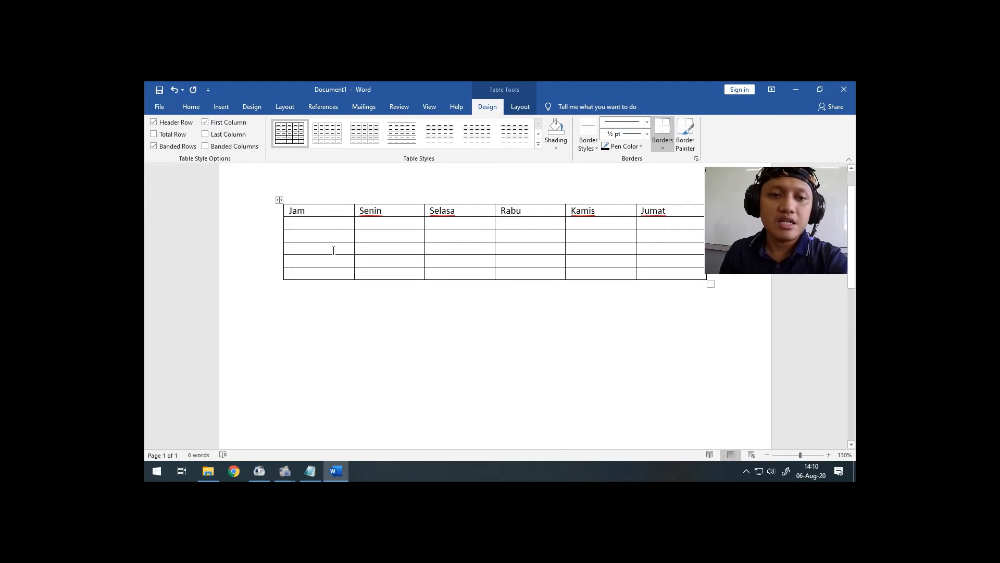
click(280, 200)
click(514, 201)
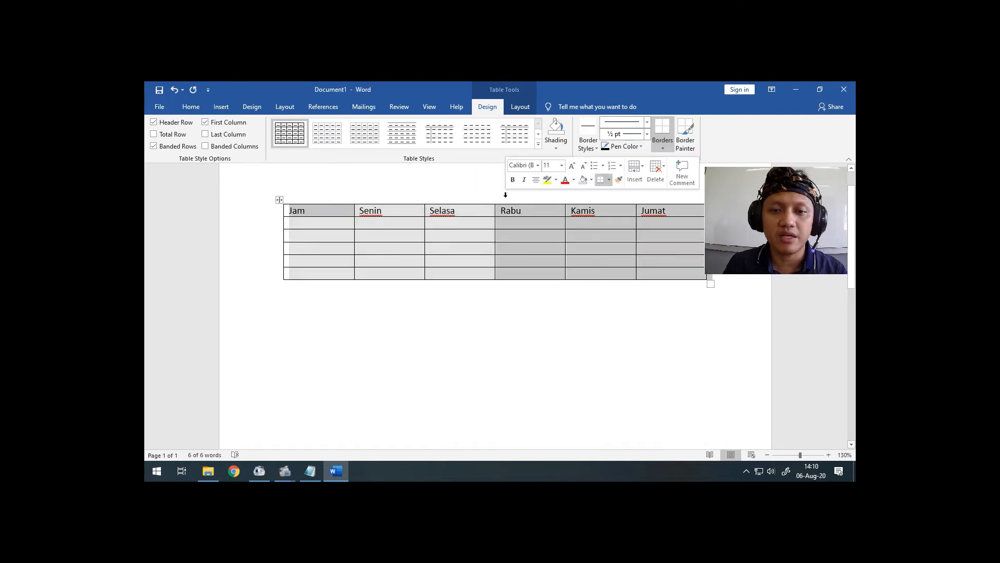
Step: Enter 08.00-09.00 in the Jam column of the second row and Tematik beside it under Senin
click(313, 224)
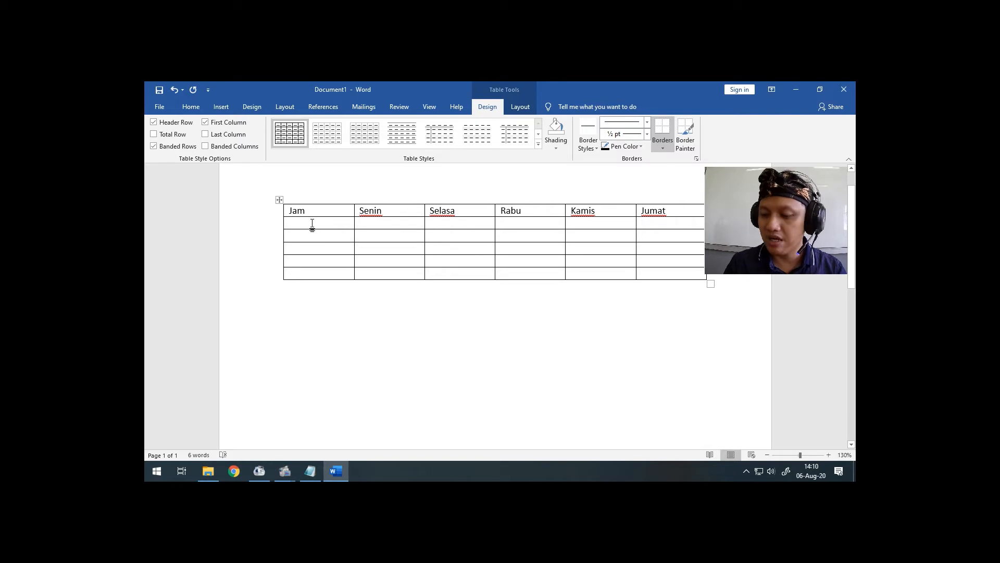
text(08.00-09.00)
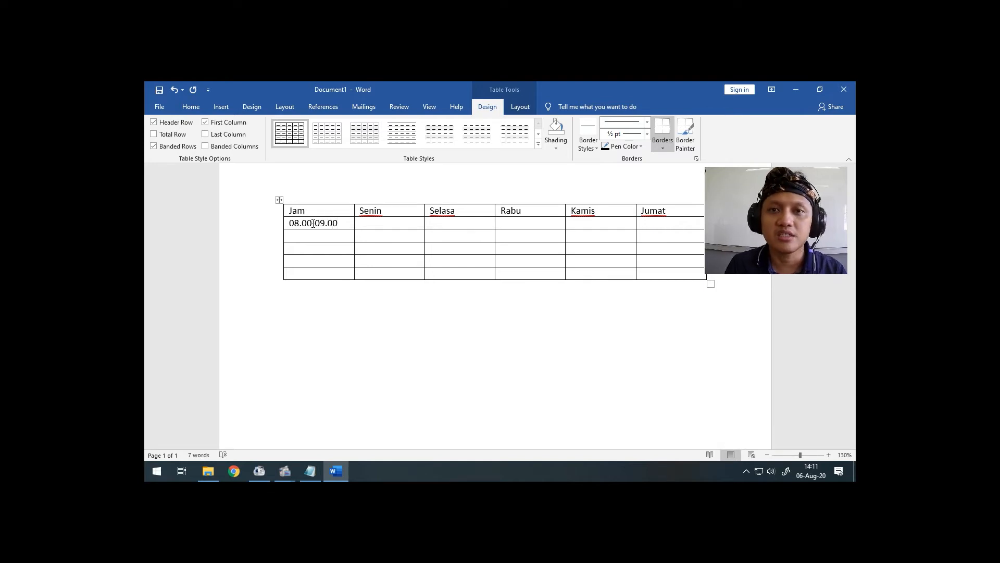
click(384, 223)
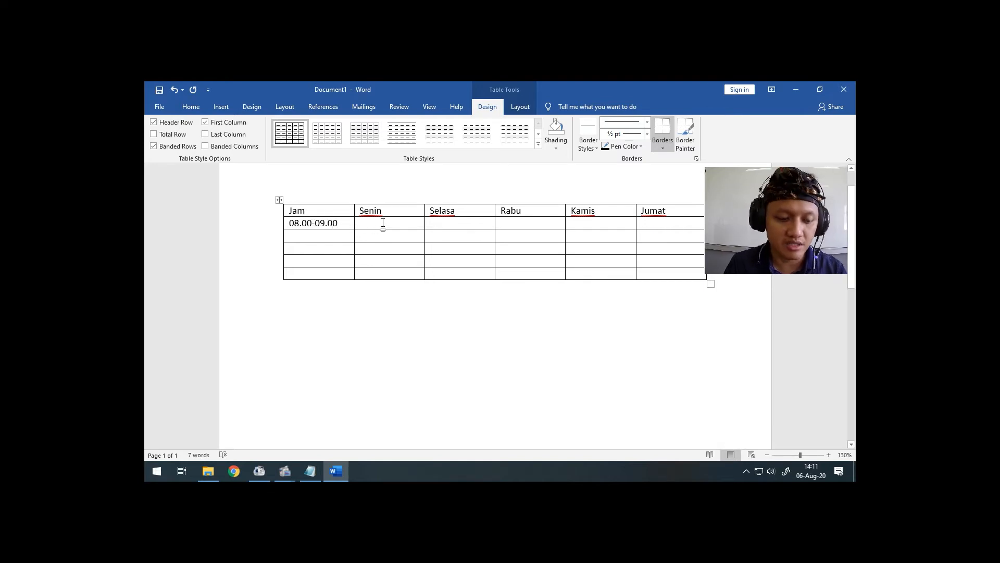
text(Te)
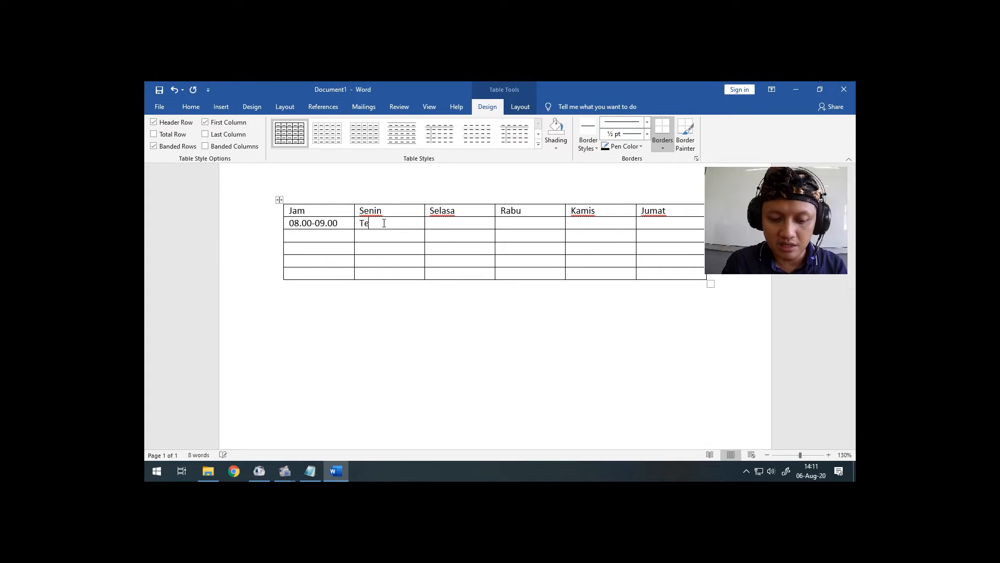
text(matik)
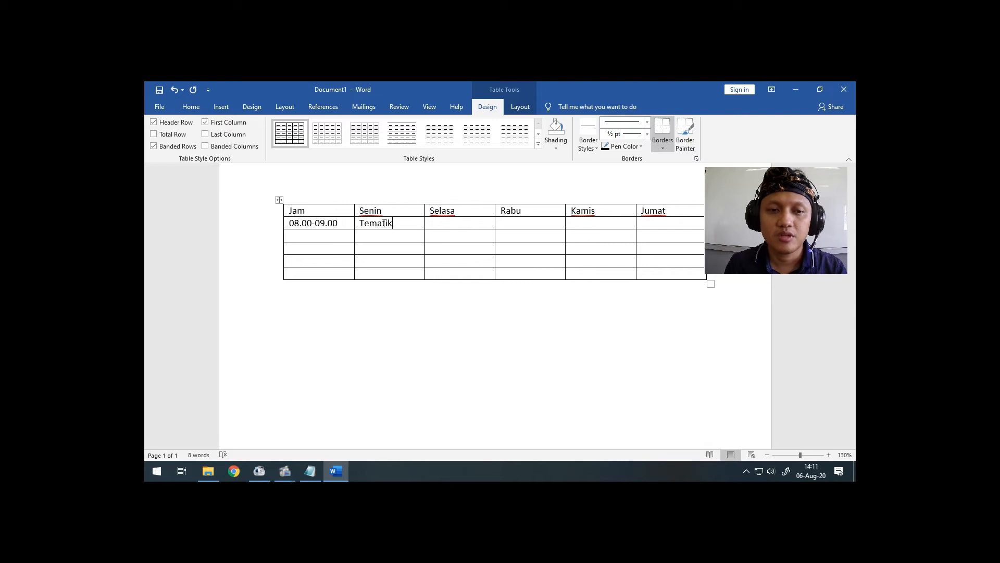
Step: Enter 09.00-09.15 in the Jam column of the third row
click(330, 237)
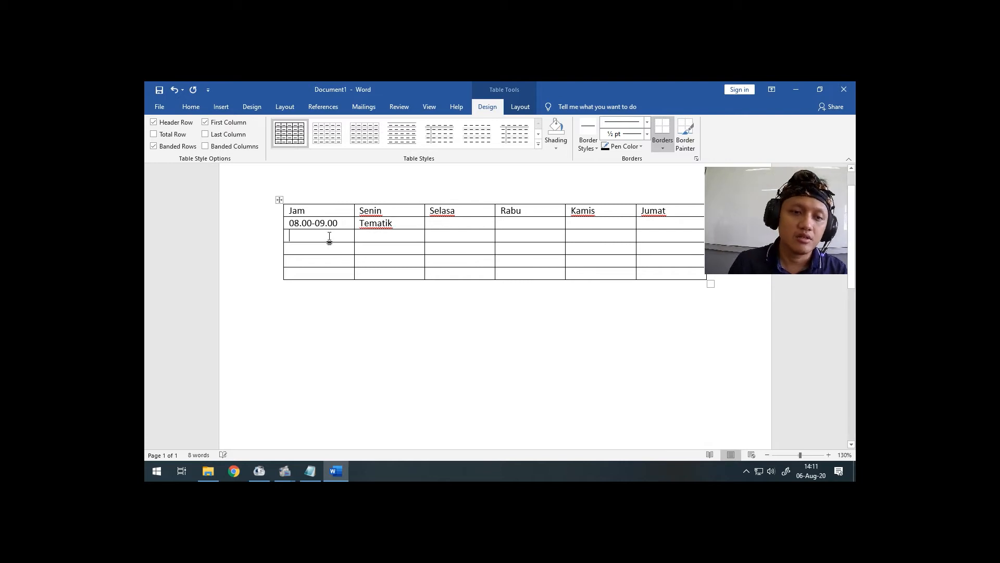
text(09.00)
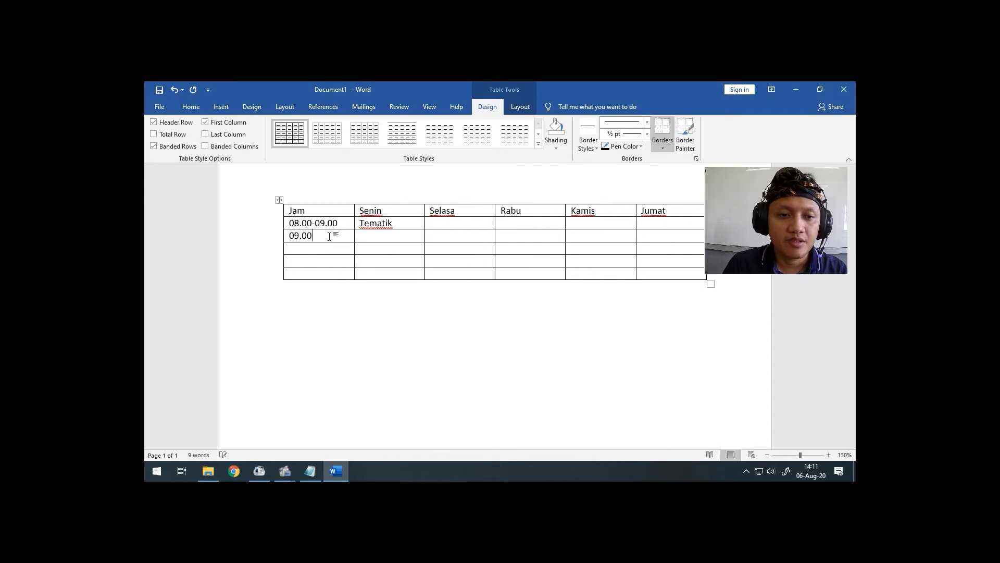
text(-09.15)
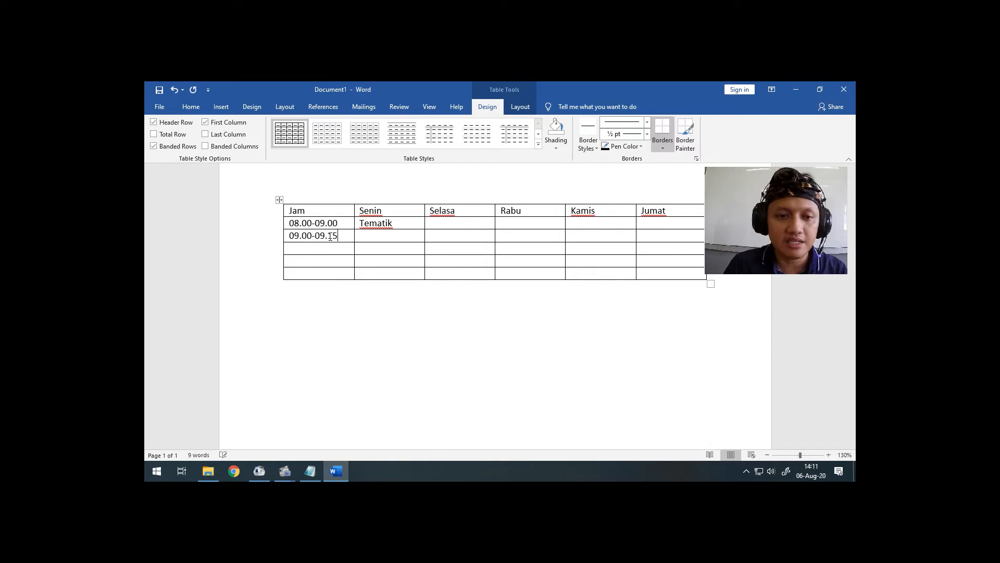
Step: Enter istirahat under Senin in the 09.00-09.15 row
click(370, 234)
text(is)
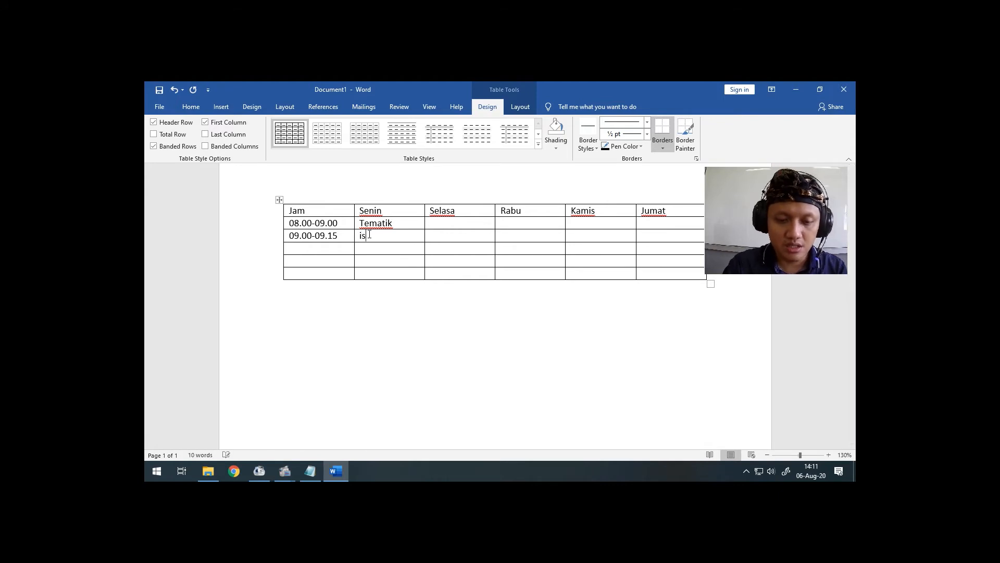
text(tirahat)
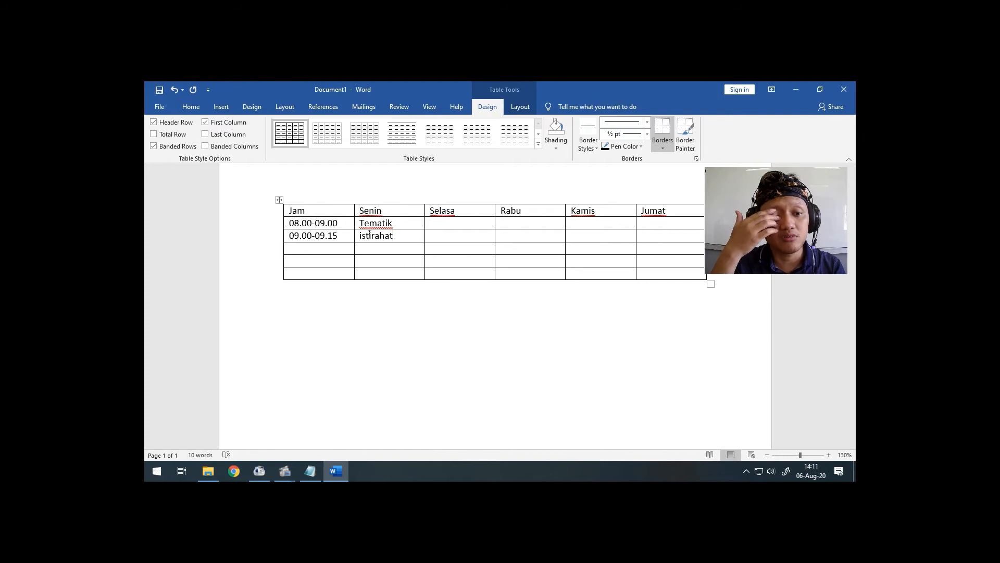
Step: Enter 09.15-10-15 in the Jam column of the fourth row and Agama beside it under Senin
click(334, 247)
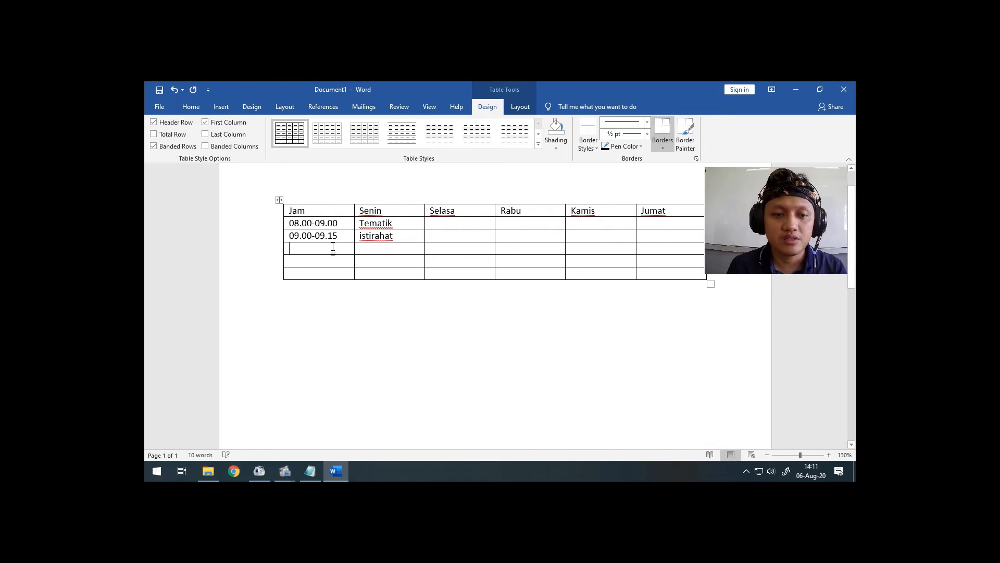
text(09-15-)
click(305, 249)
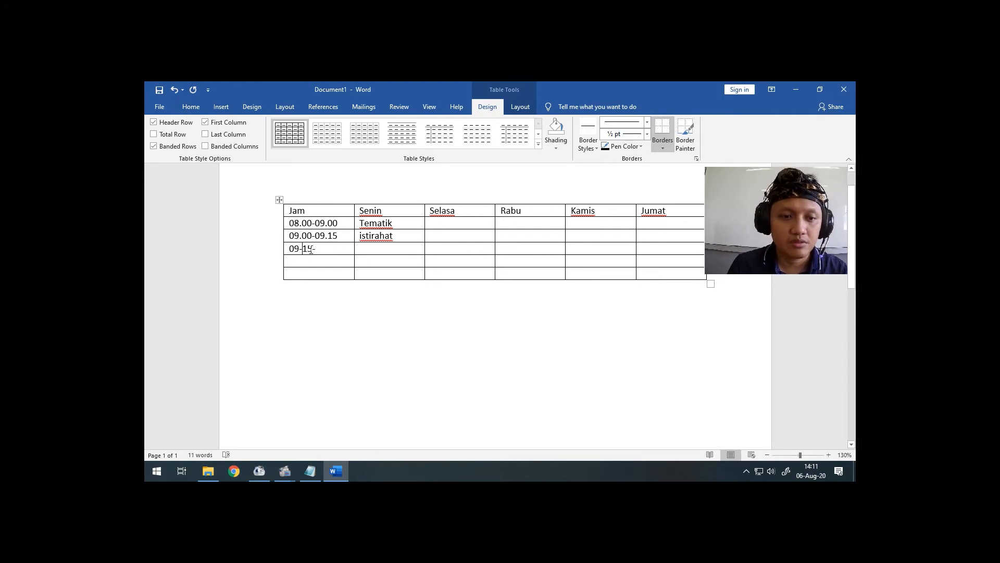
key(BackSpace)
text(.)
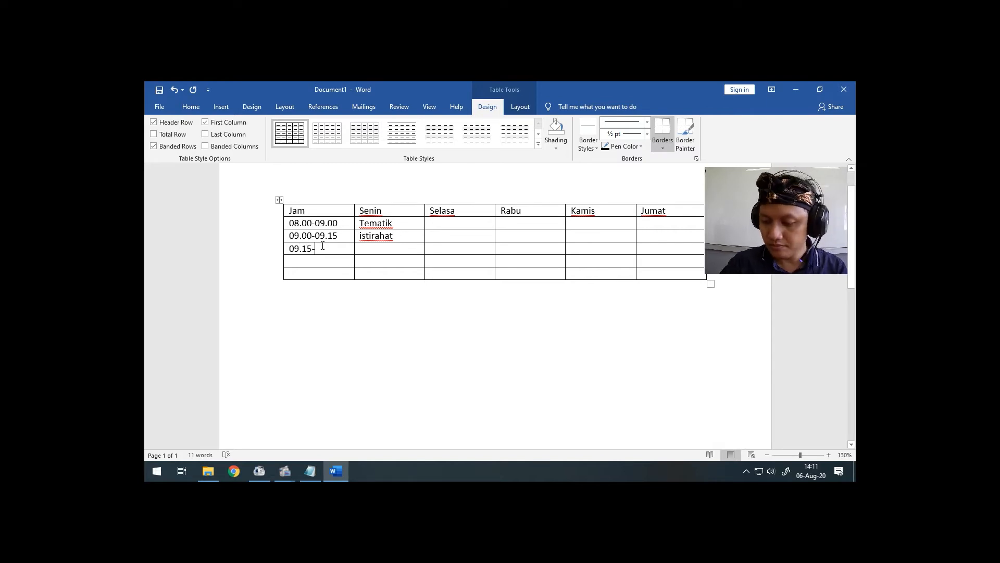
text(15-10)
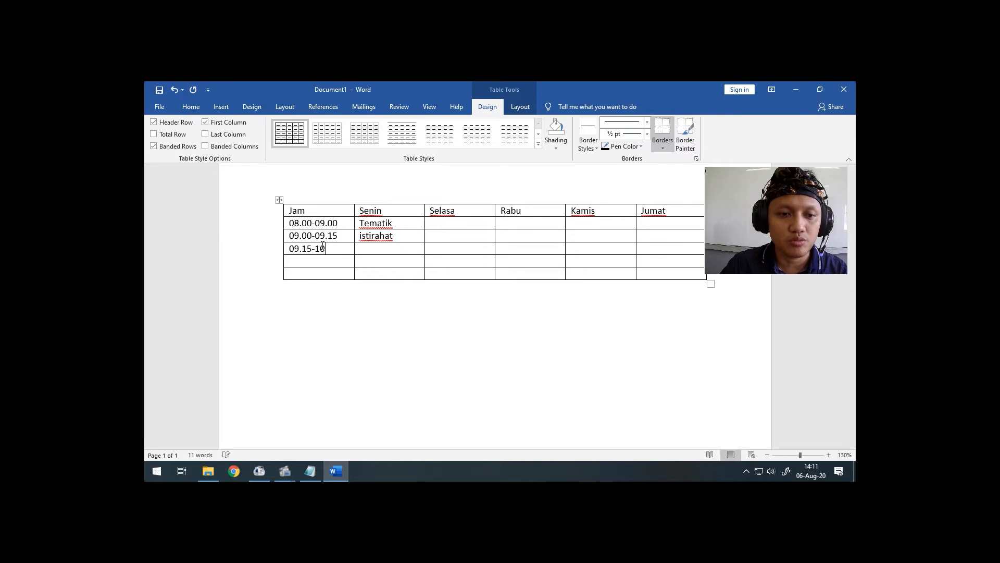
text(-15)
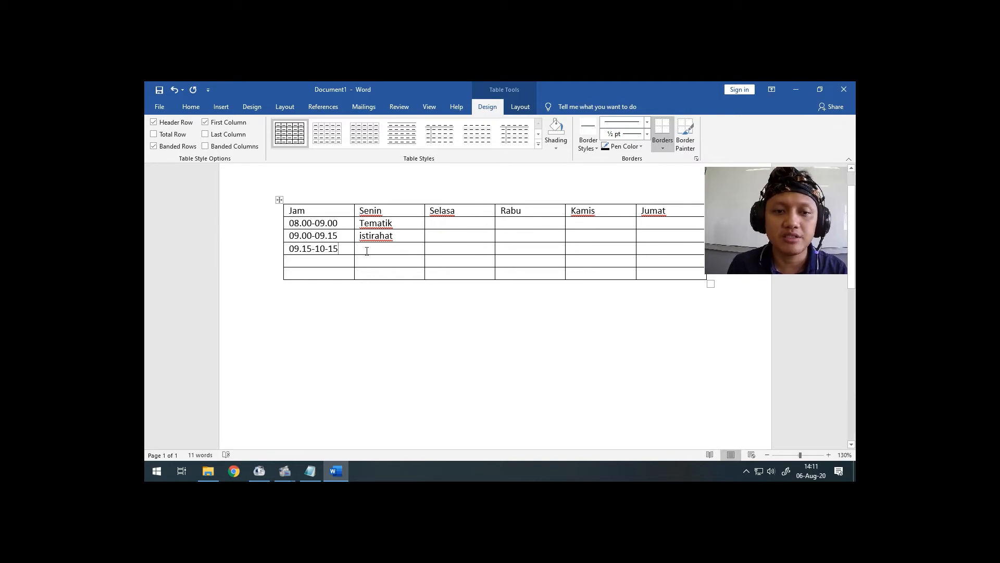
click(367, 252)
text(Agama)
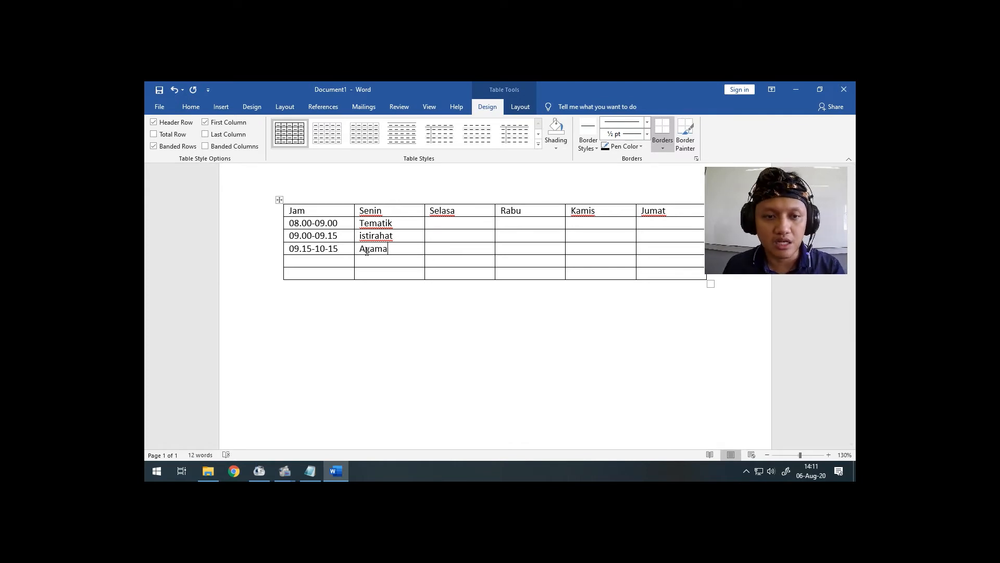
Step: Enter 10.15-10.45 in the Jam column of the fifth row and istirahat beside it under Senin
click(338, 260)
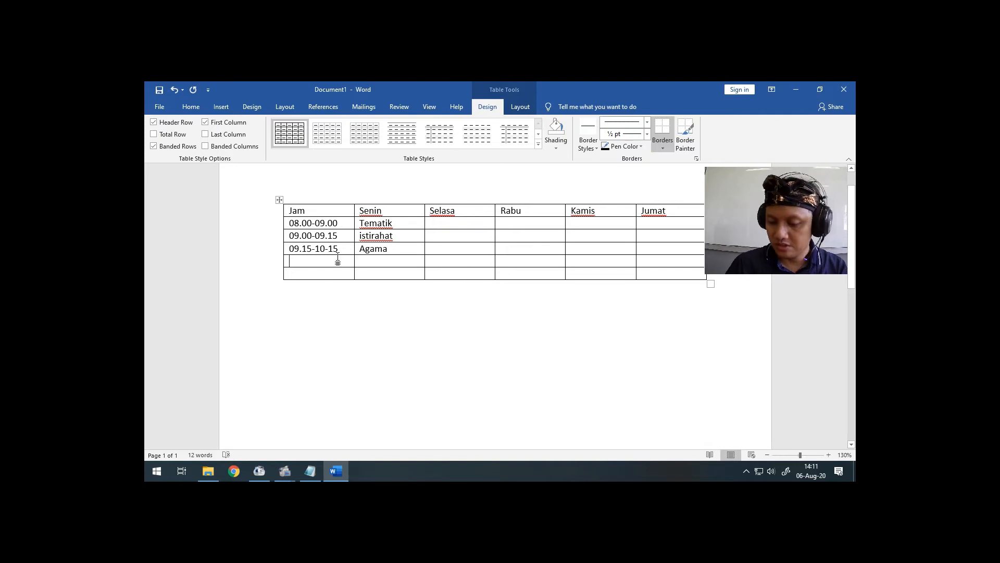
text(10-15)
key(BackSpace)
key(BackSpace)
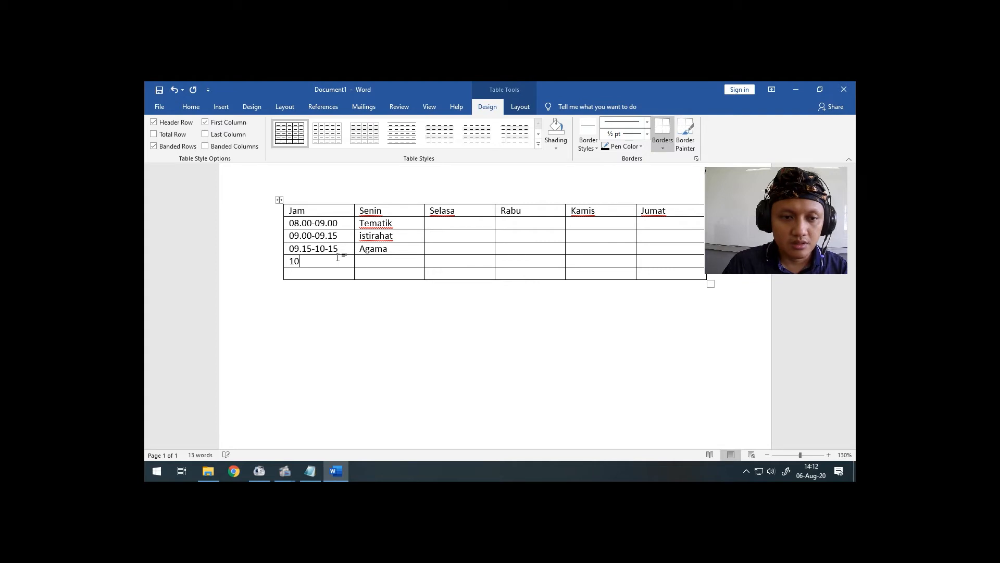
text(.15-)
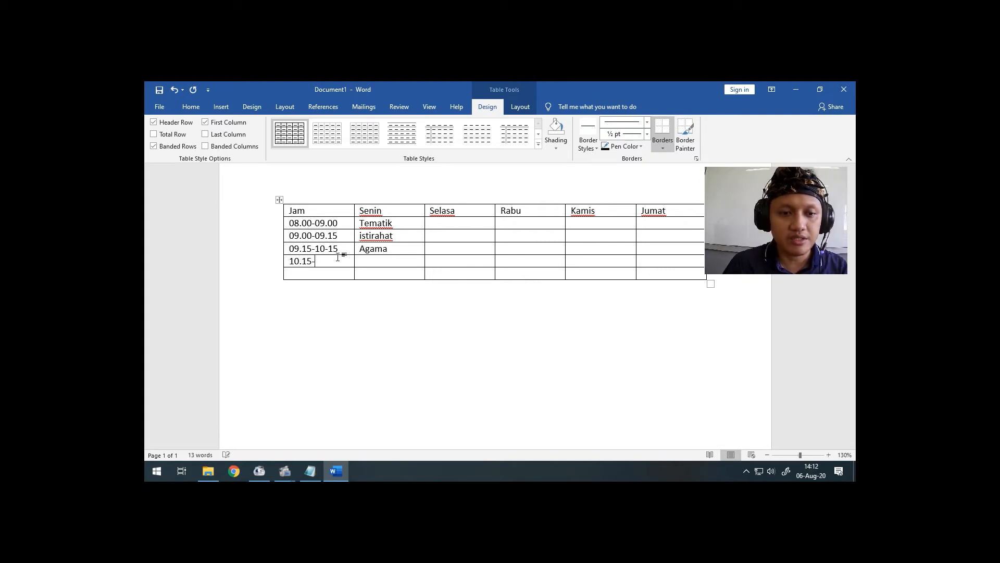
text(10.45)
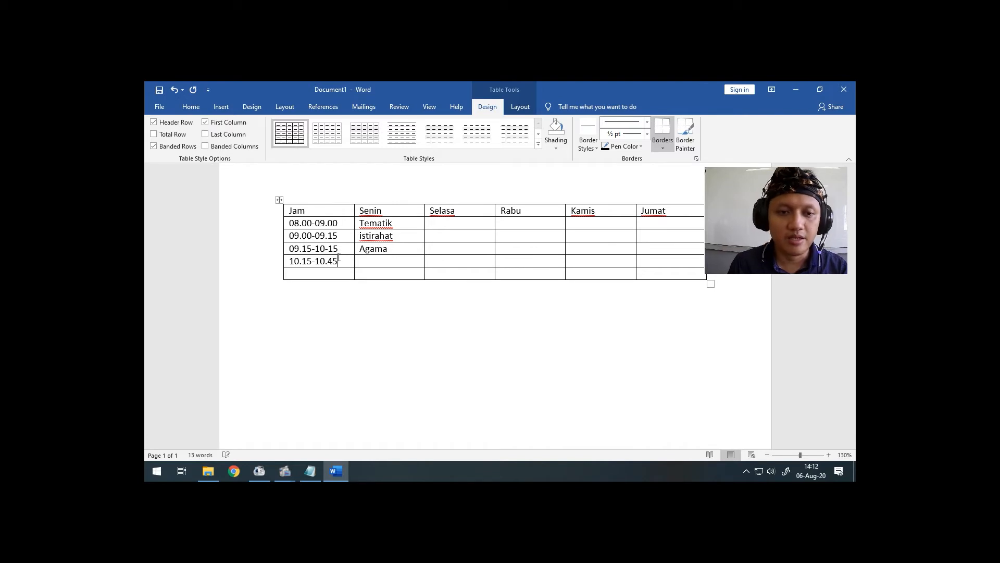
click(370, 263)
text(i)
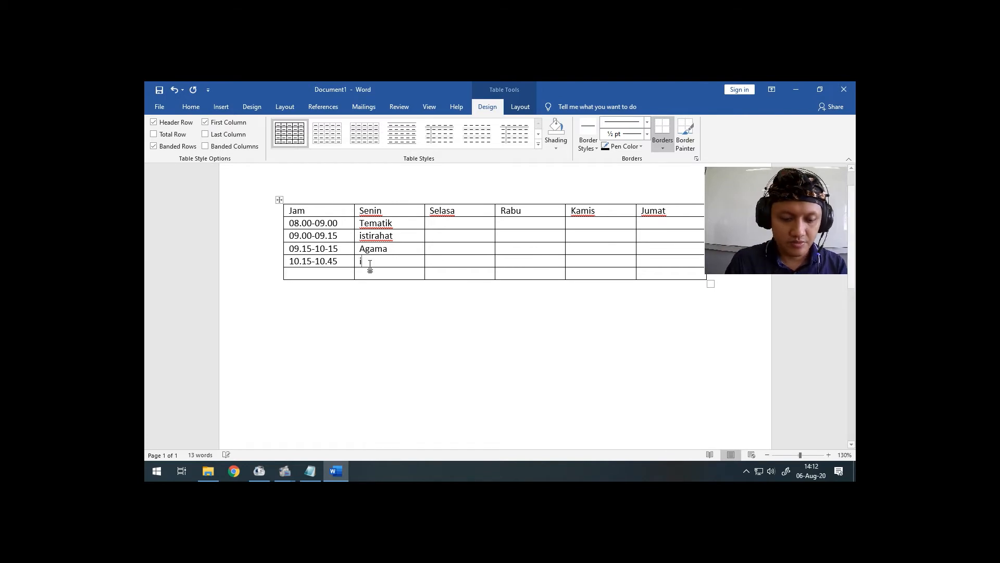
text(stirahat)
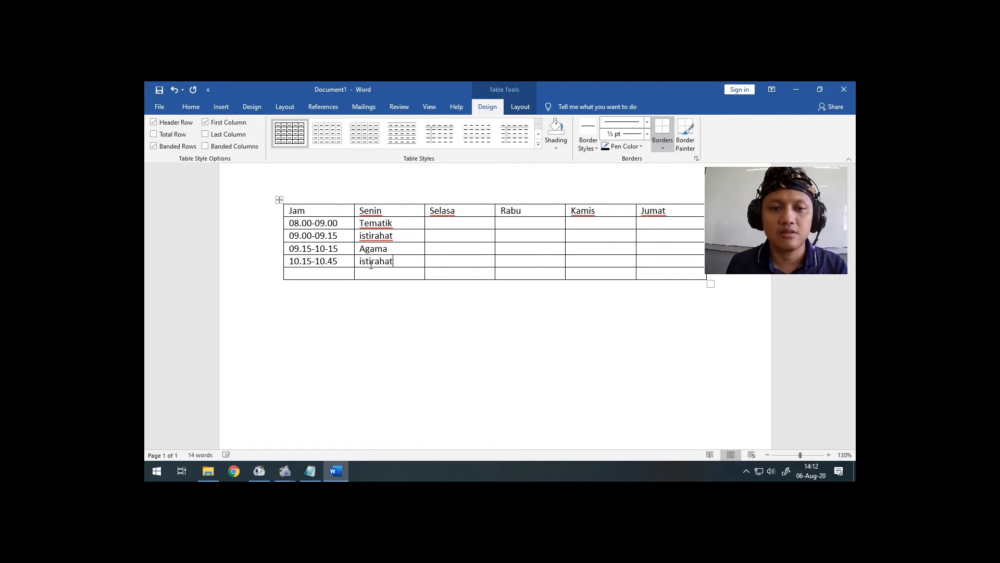
Step: Enter 10.45-11.45 in the Jam column of the last row and Komputer beside it under Senin
click(341, 274)
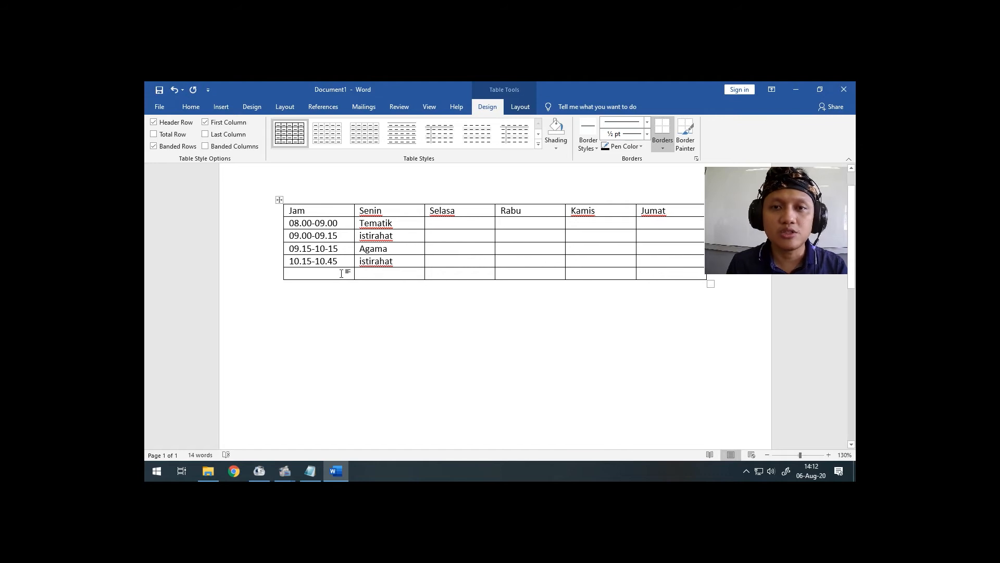
text(1)
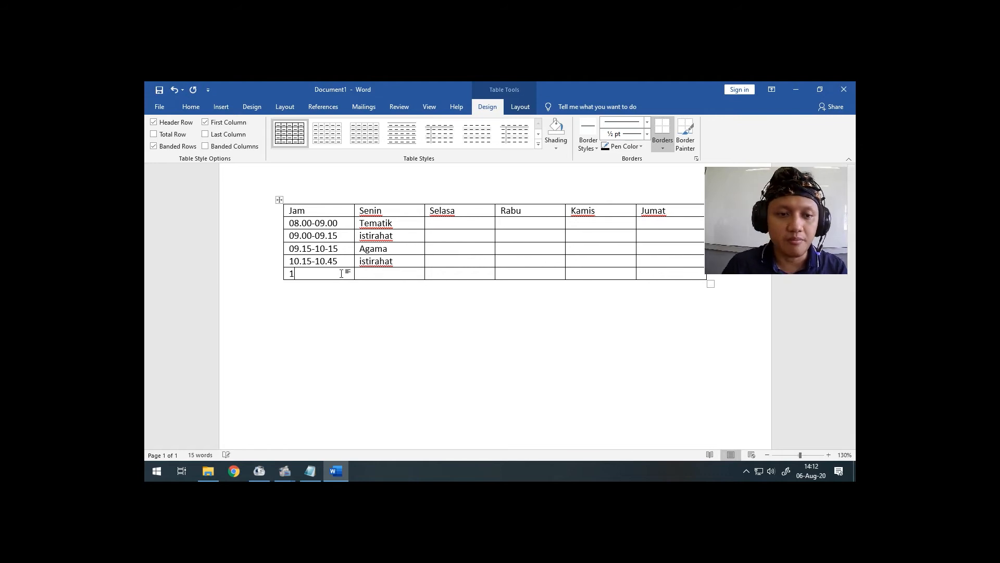
text(0.45)
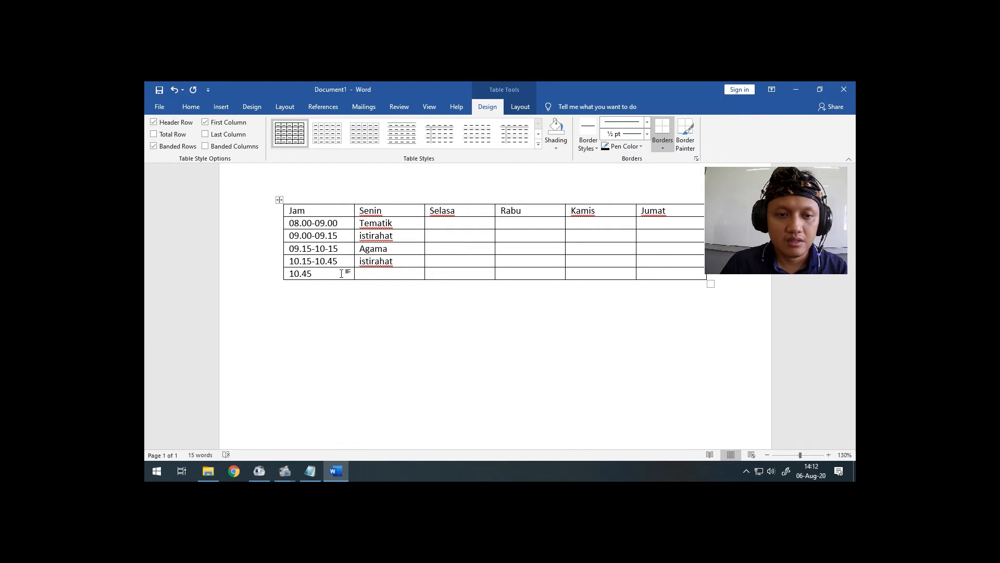
text(-11.45)
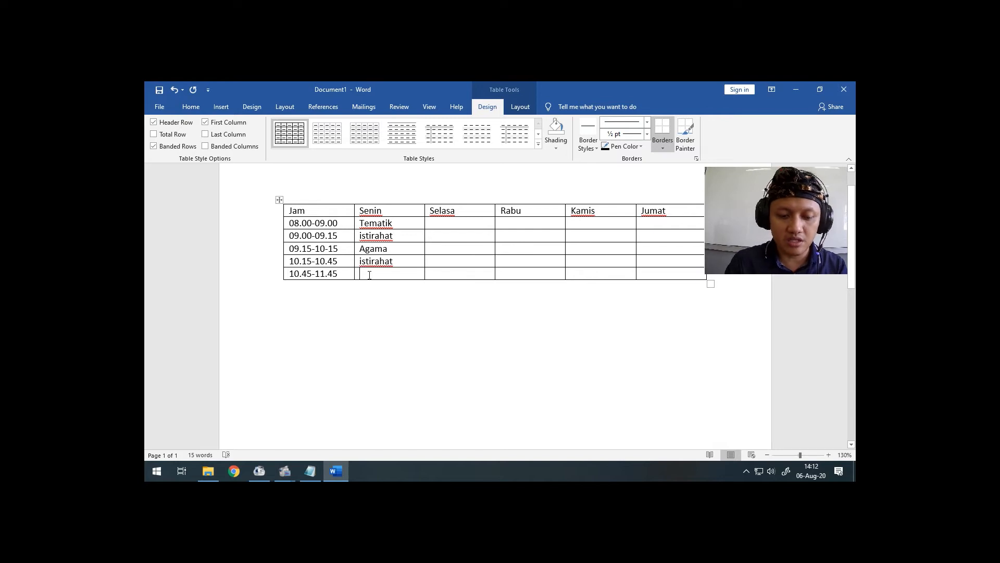
click(369, 275)
text(Komputer)
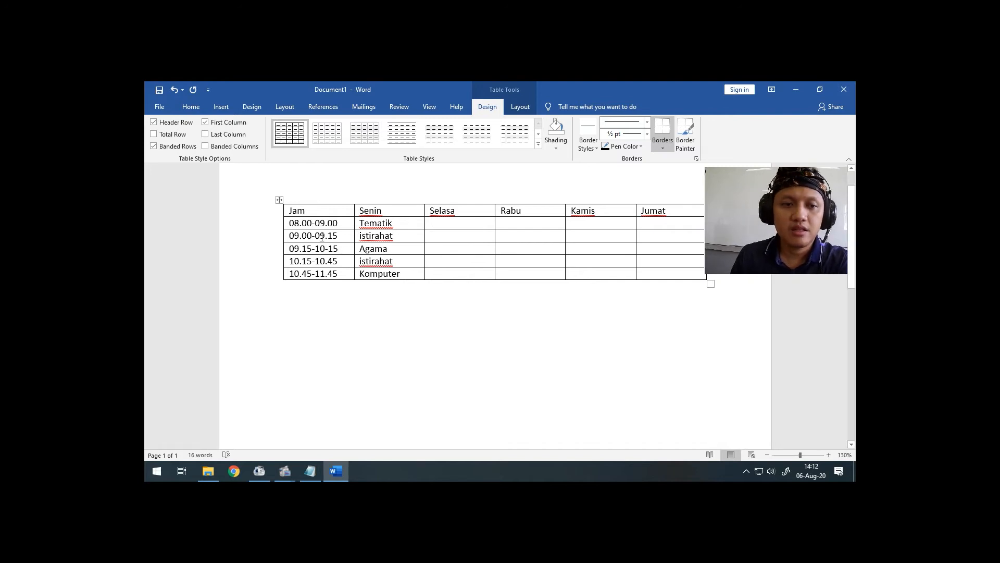
click(277, 202)
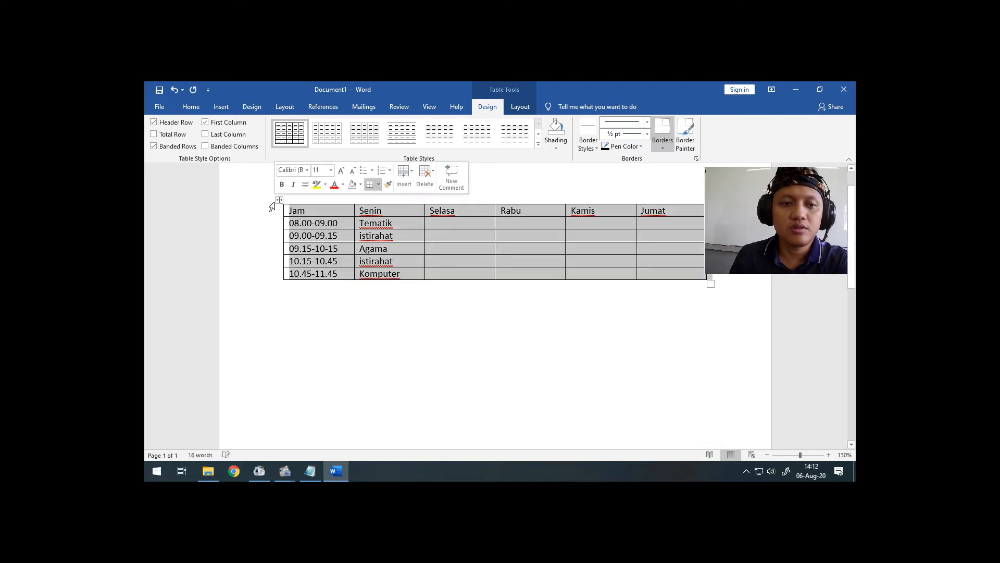
click(394, 222)
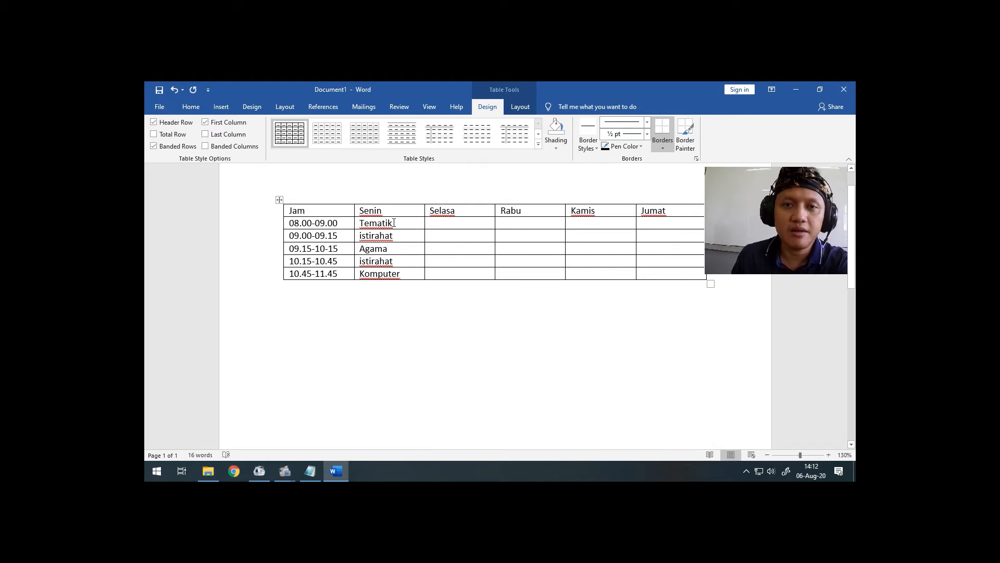
click(445, 235)
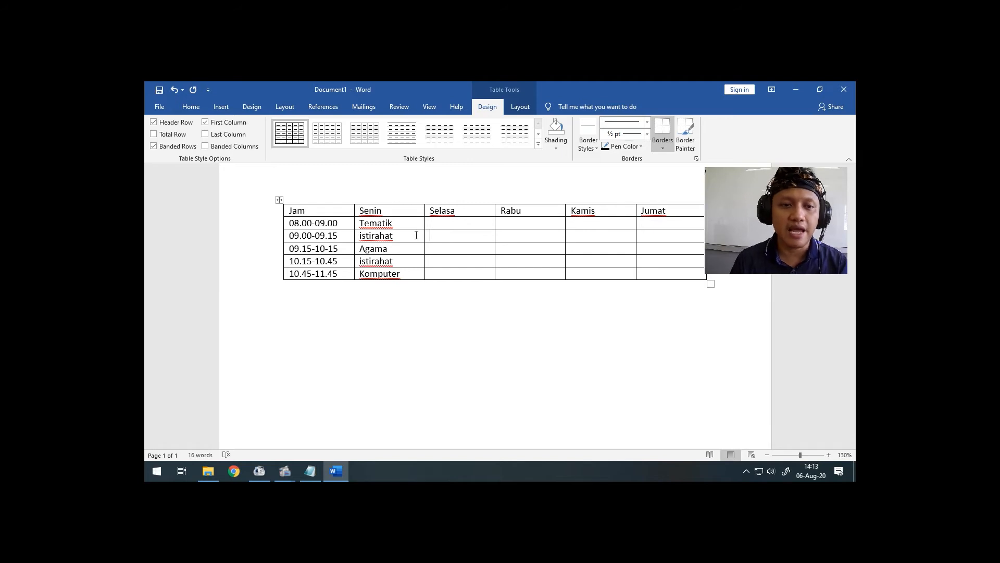
Step: Clear all text from the schedule table and delete the whole table from the document
click(279, 199)
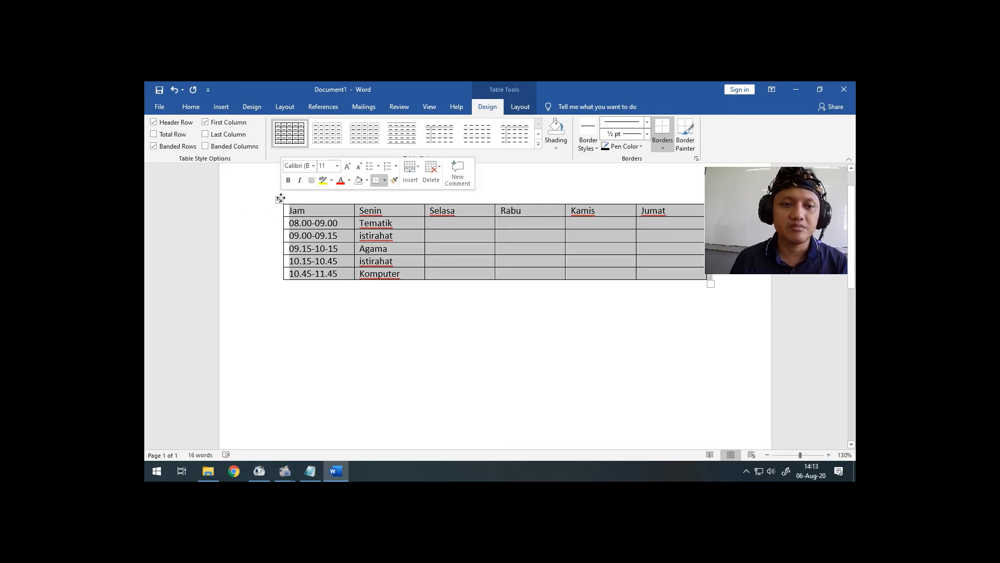
key(Delete)
right_click(280, 199)
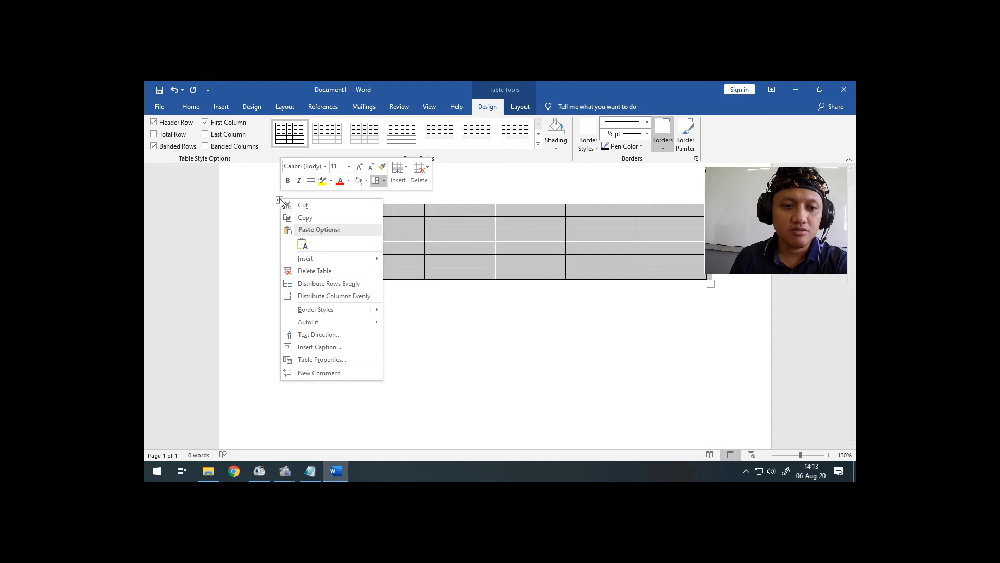
click(330, 267)
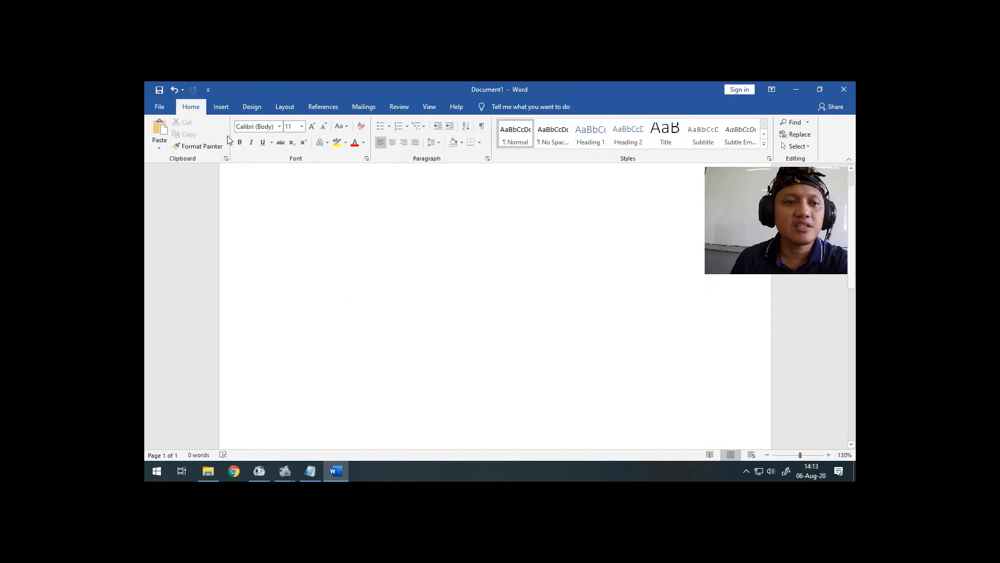
Step: Insert a blank table with six columns and five rows, and delete it again
click(224, 108)
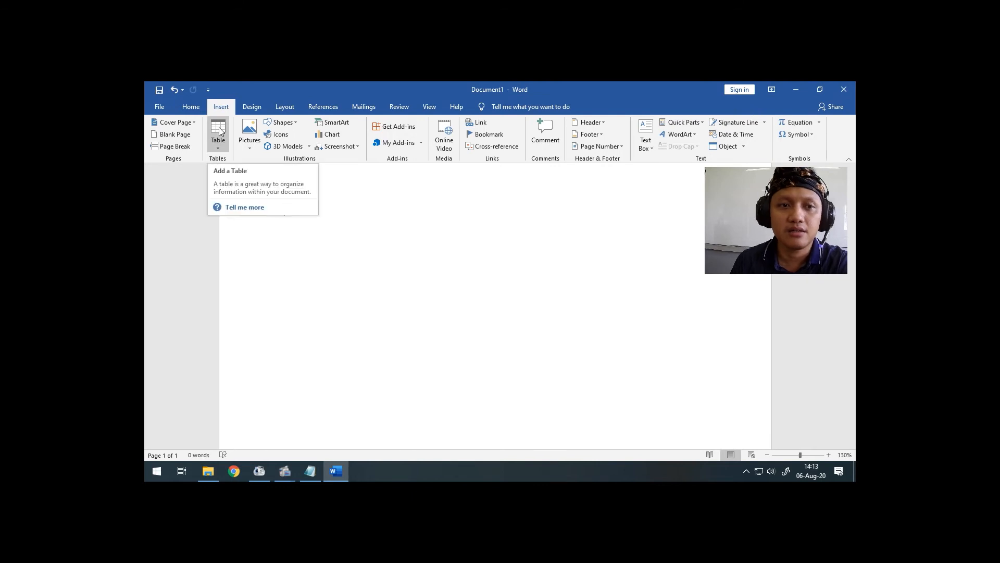
click(217, 149)
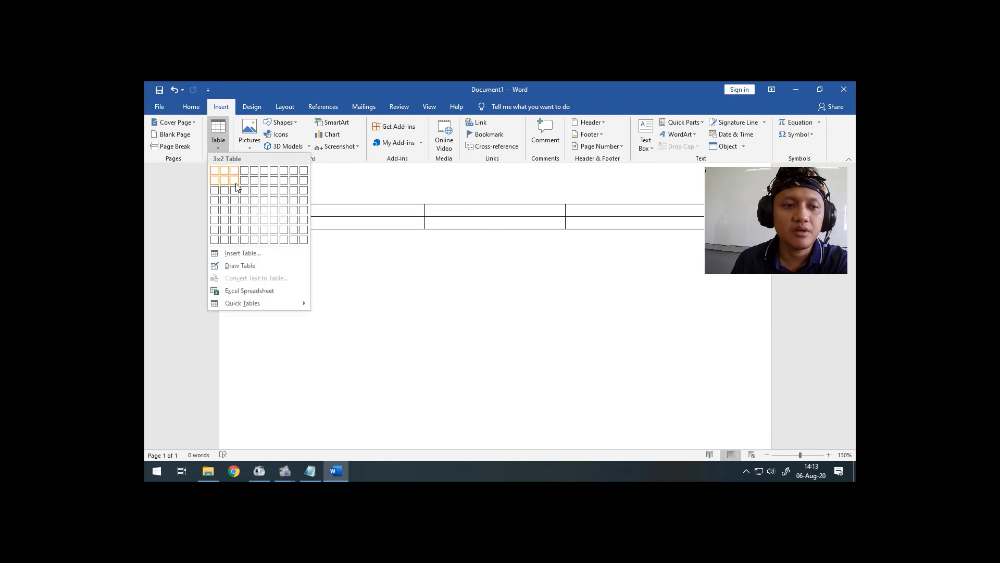
click(264, 213)
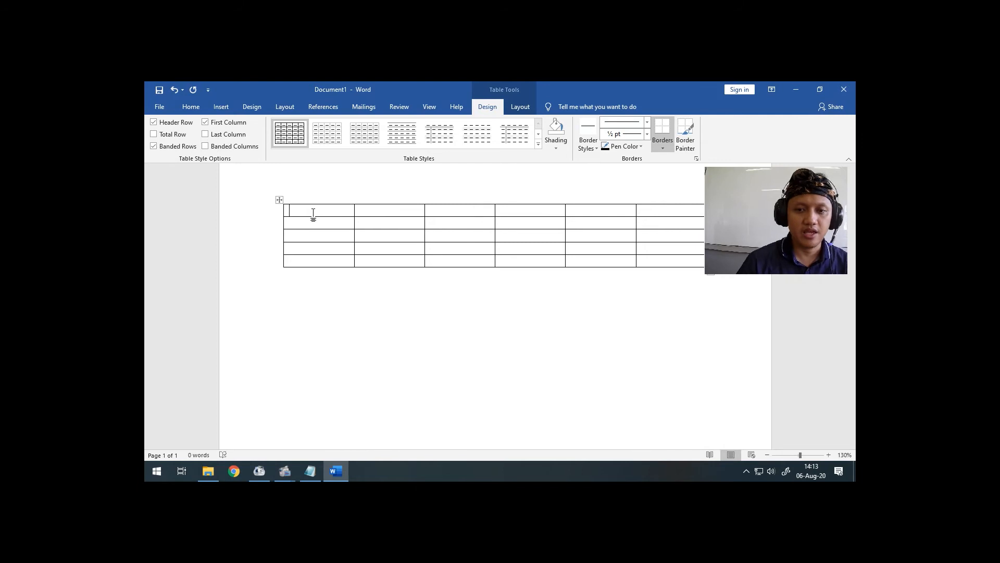
right_click(279, 201)
click(323, 272)
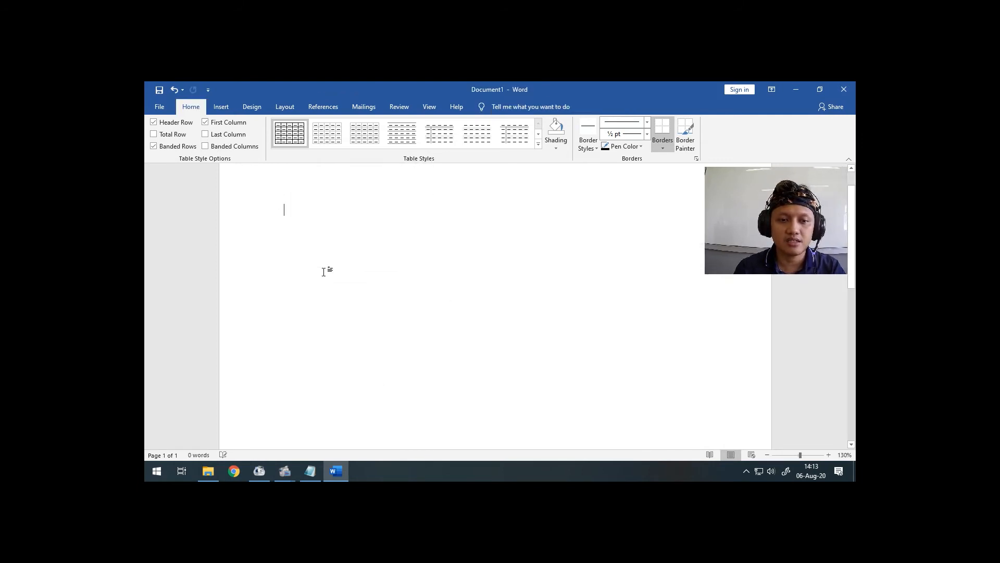
Step: Switch to Notepad and review the notes in the tabel file on inserting tables and symbols
click(310, 471)
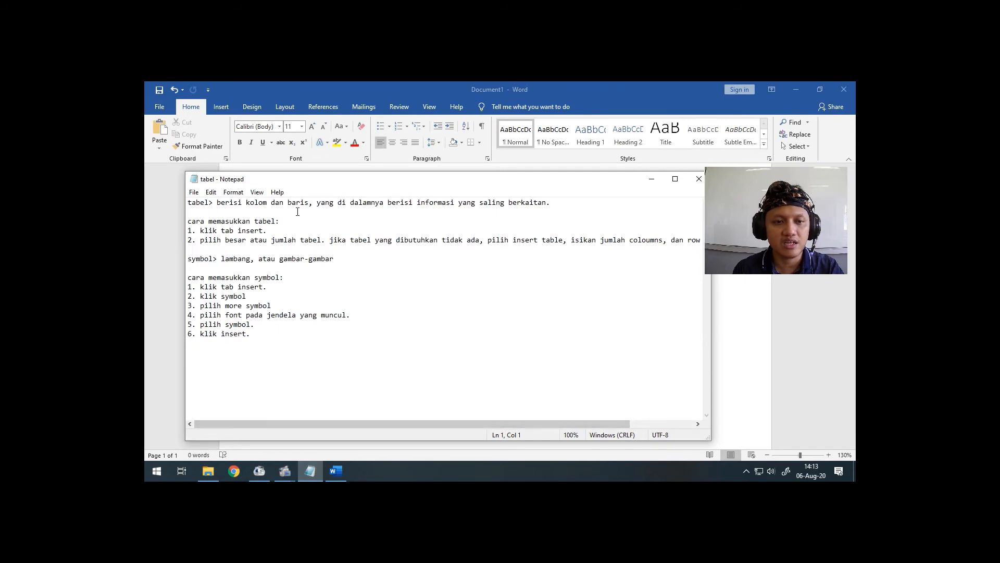
drag(302, 180, 338, 188)
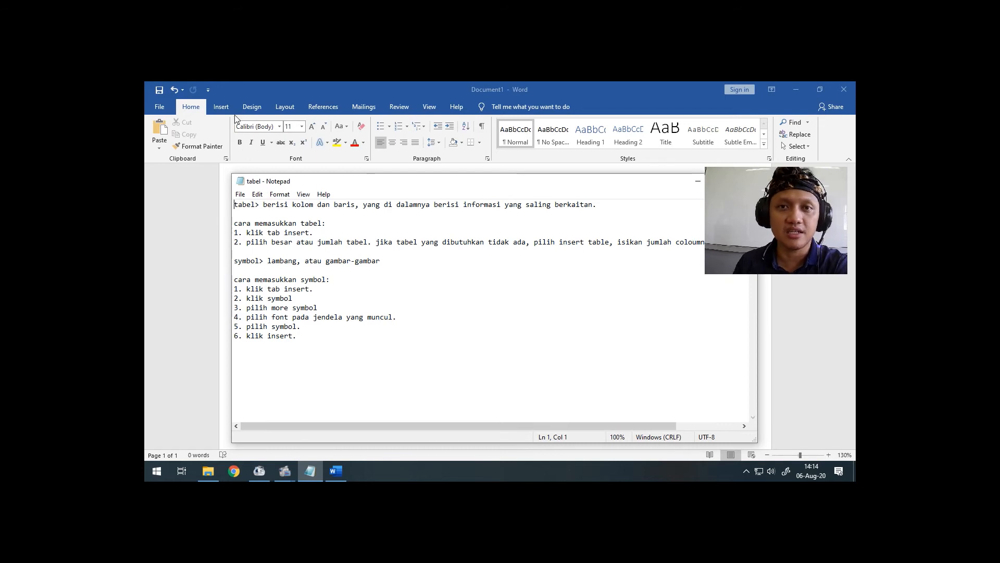
Step: Switch back to Word, consult the symbol notes in Notepad, and open the full Symbol dialog for the document
click(221, 109)
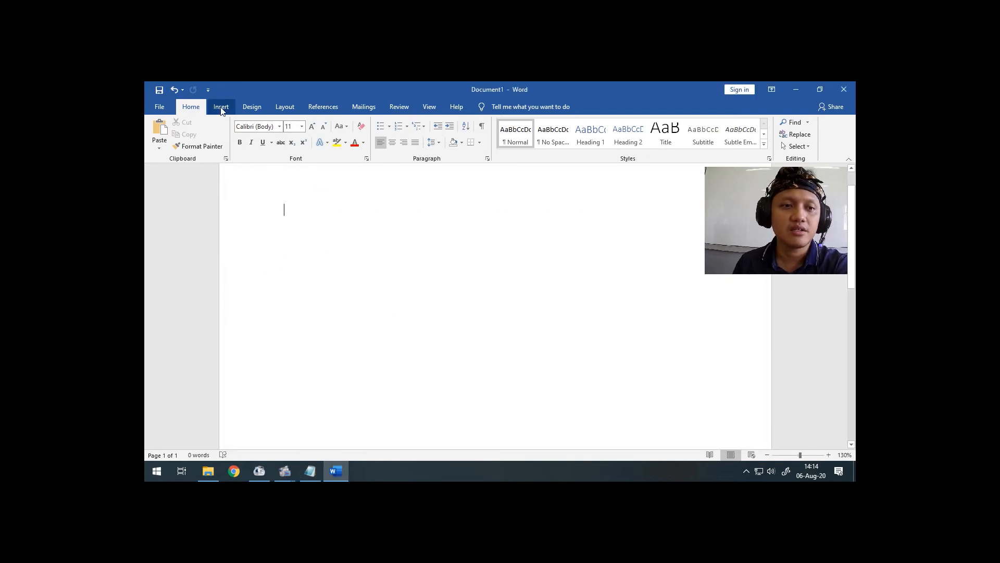
click(221, 110)
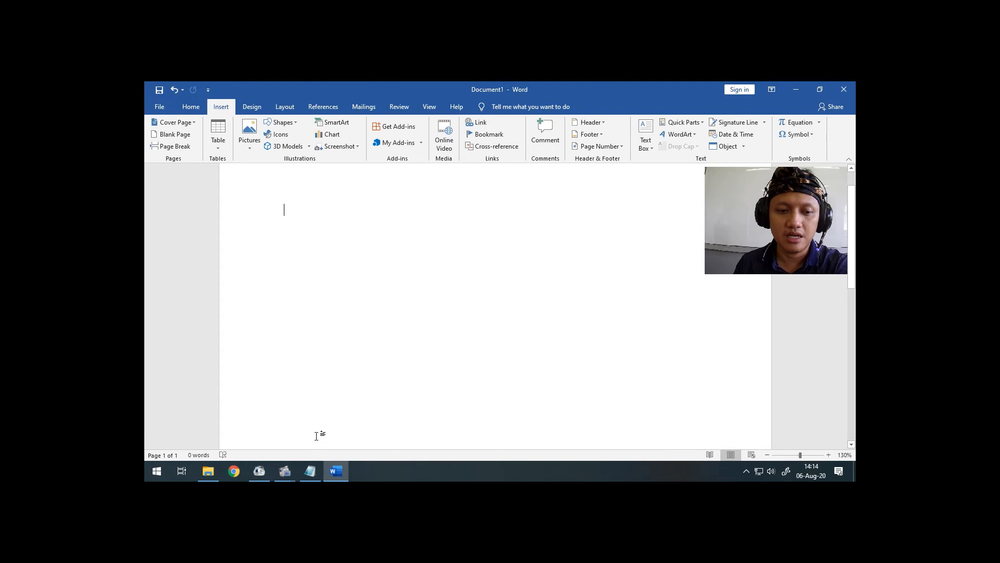
click(308, 471)
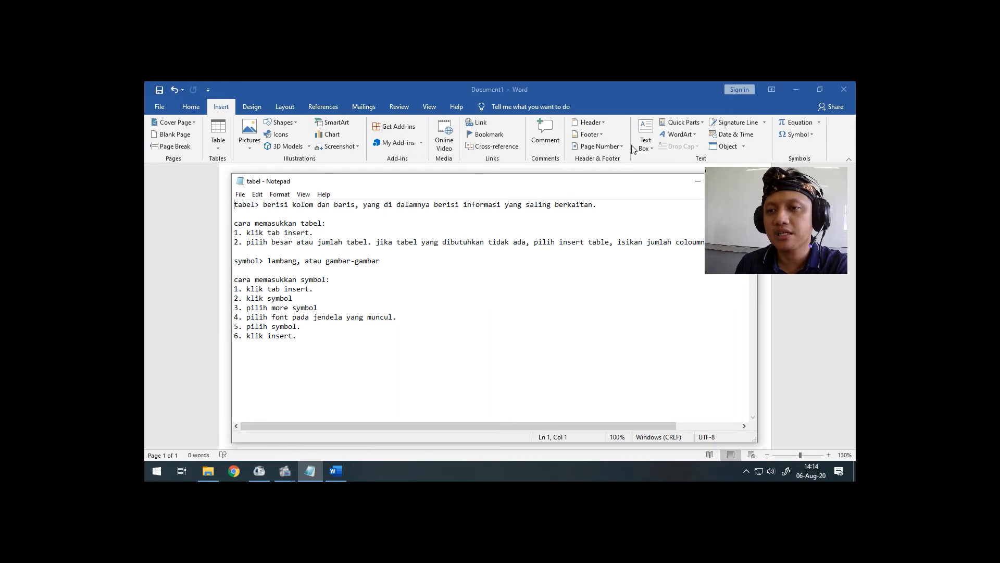
click(809, 135)
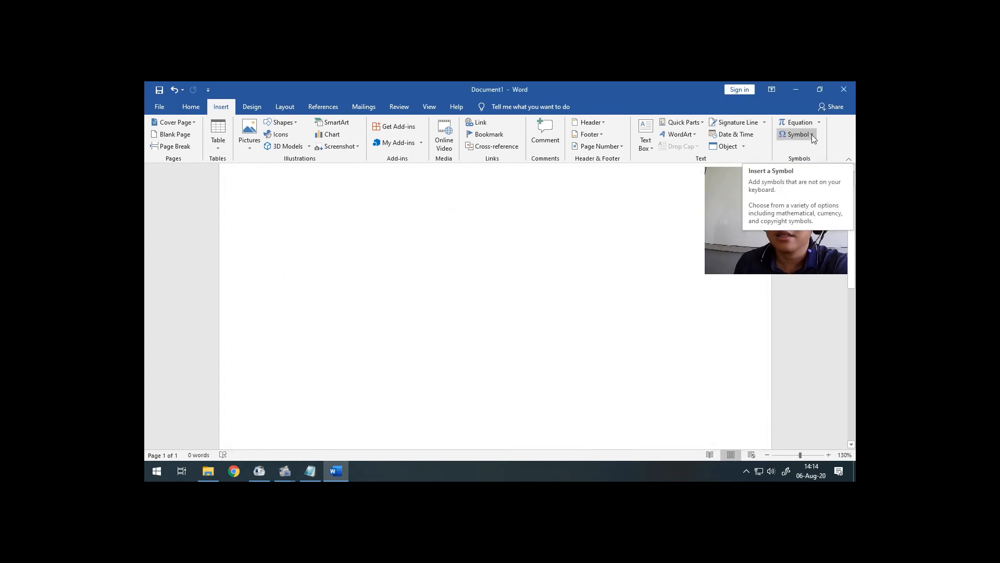
click(813, 135)
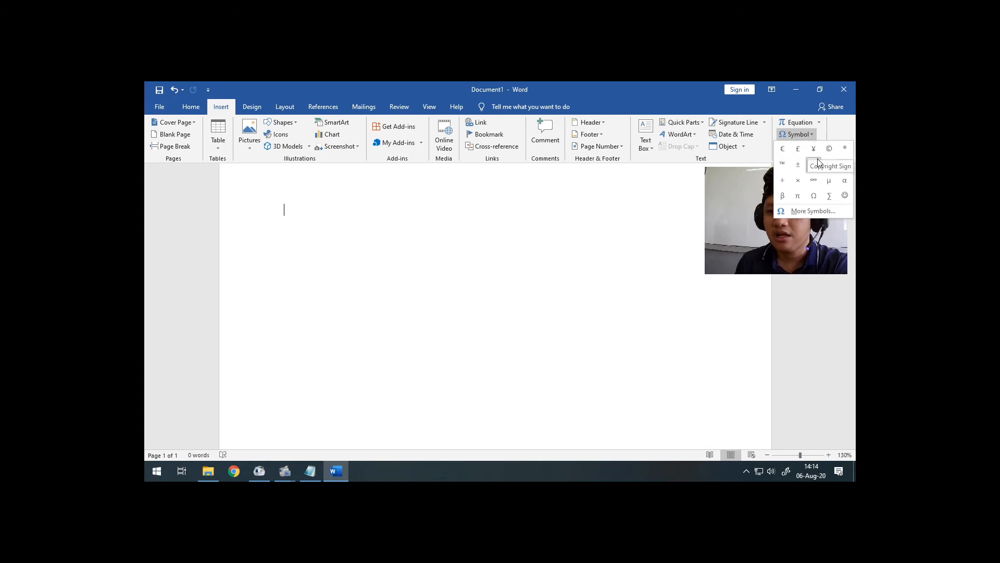
click(805, 211)
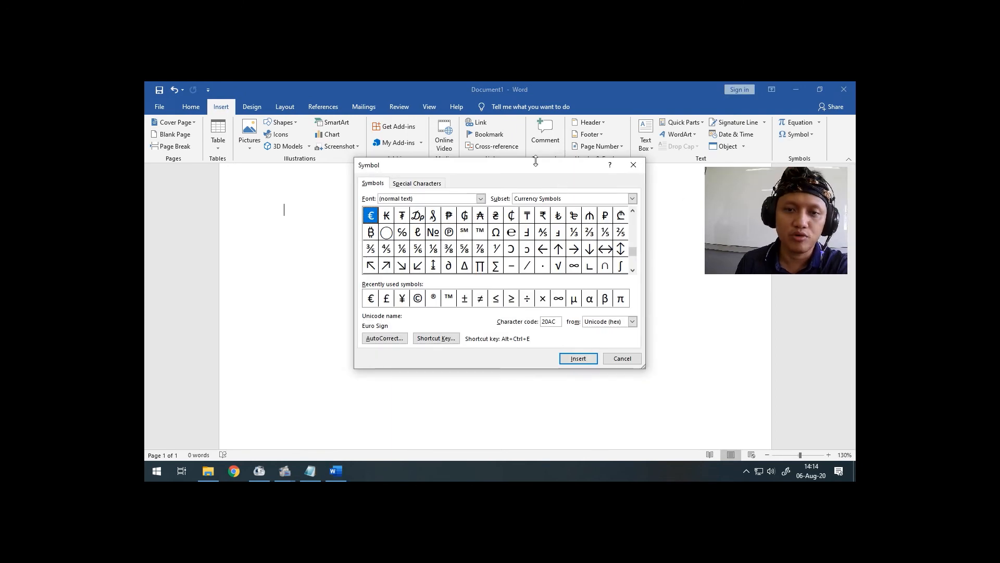
Step: Move the Symbol dialog aside and browse the Arabic characters of the normal text font
drag(534, 166, 469, 149)
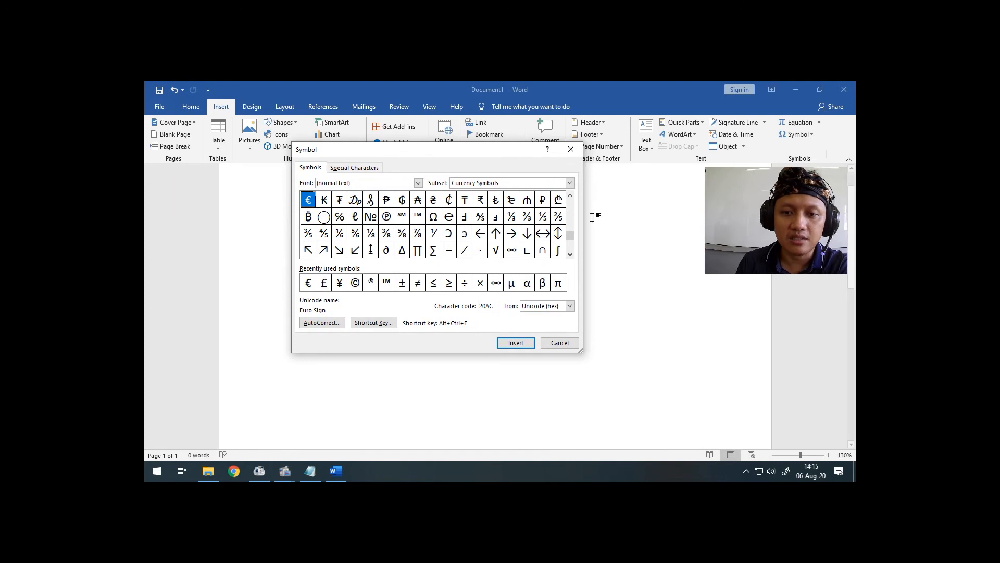
drag(571, 237, 569, 219)
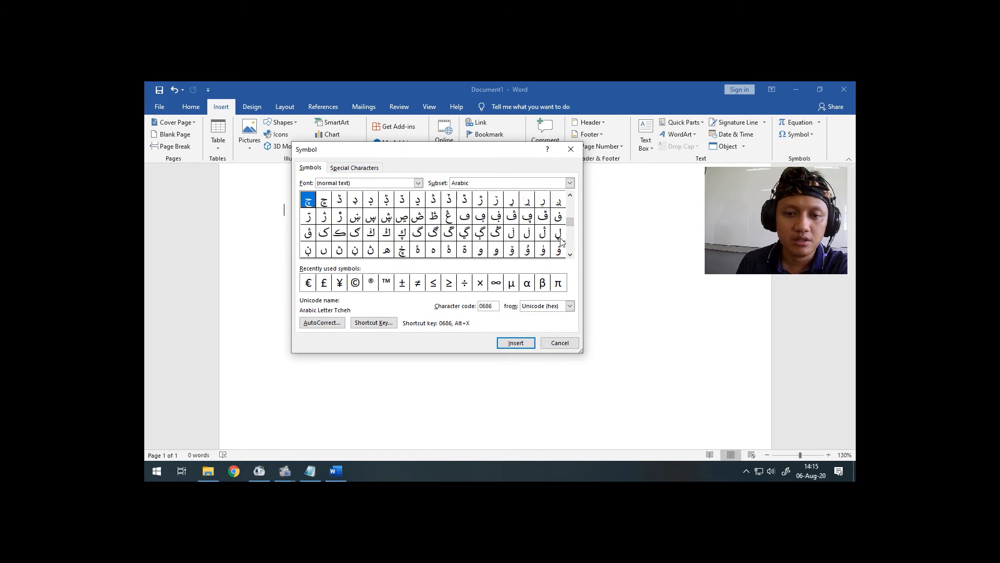
click(571, 254)
click(570, 254)
click(570, 254)
click(571, 254)
click(570, 254)
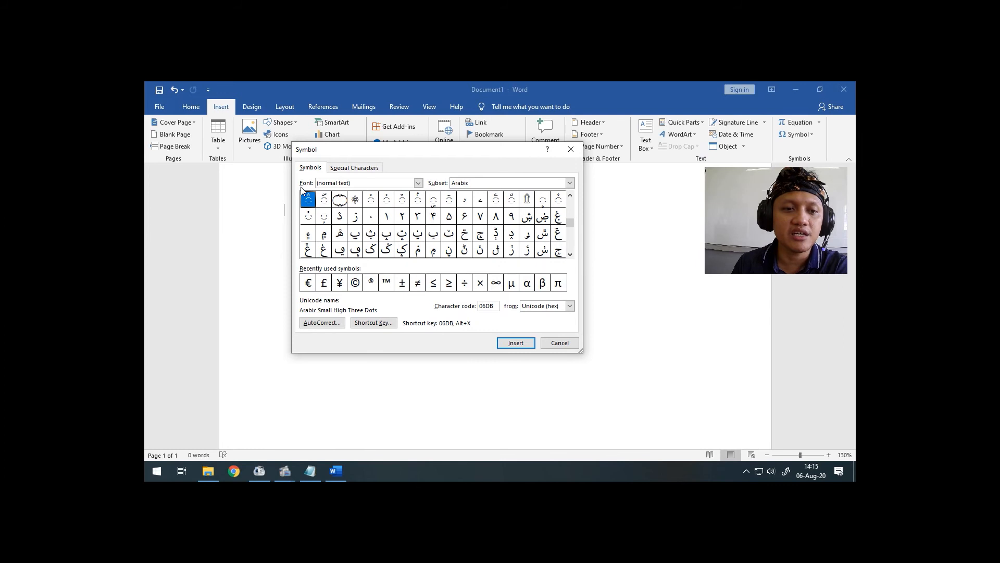
Step: Set the symbol font to Webdings
click(418, 183)
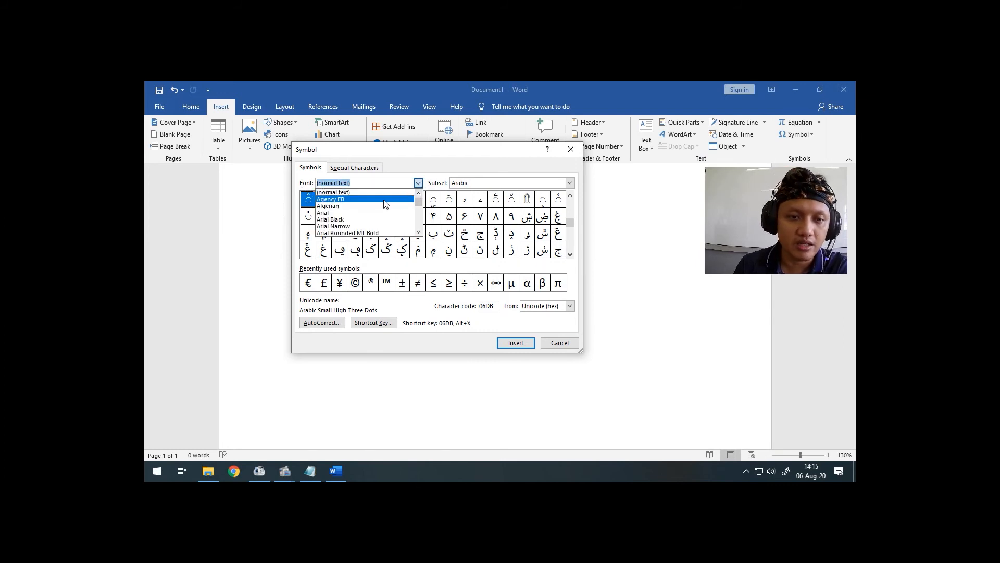
scroll(361, 207, down, 1)
scroll(361, 206, down, 2)
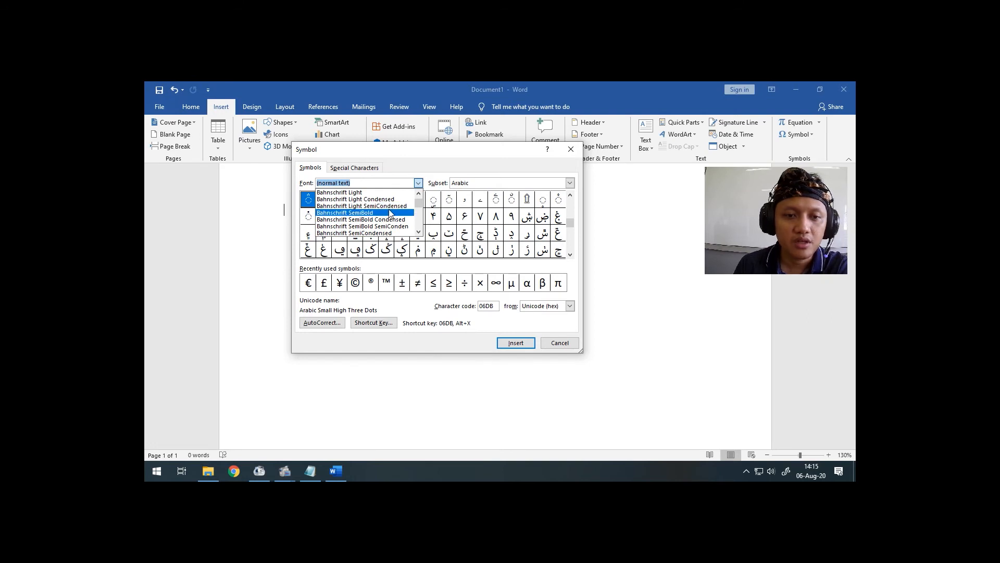
scroll(390, 212, down, 7)
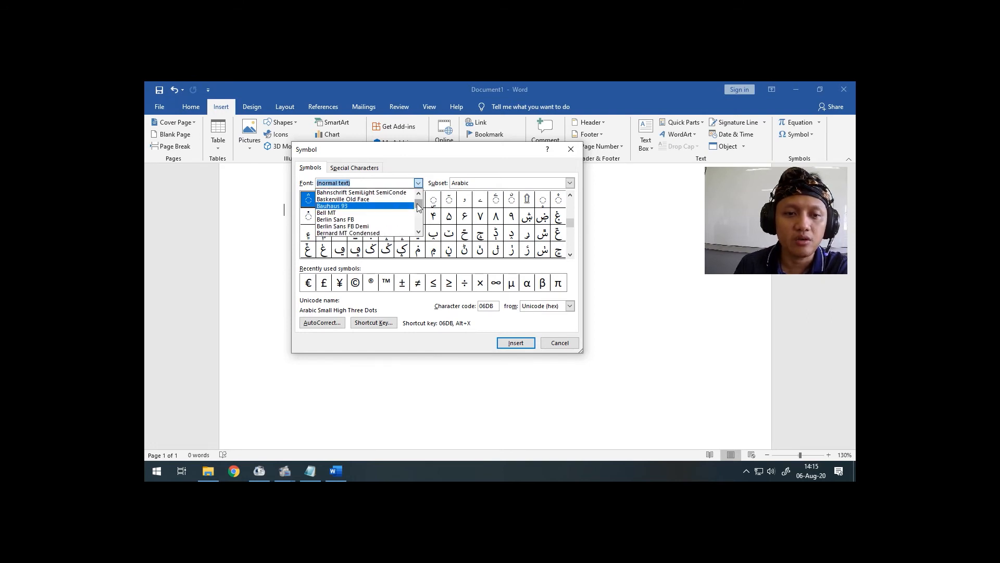
scroll(417, 206, down, 4)
drag(417, 207, 415, 222)
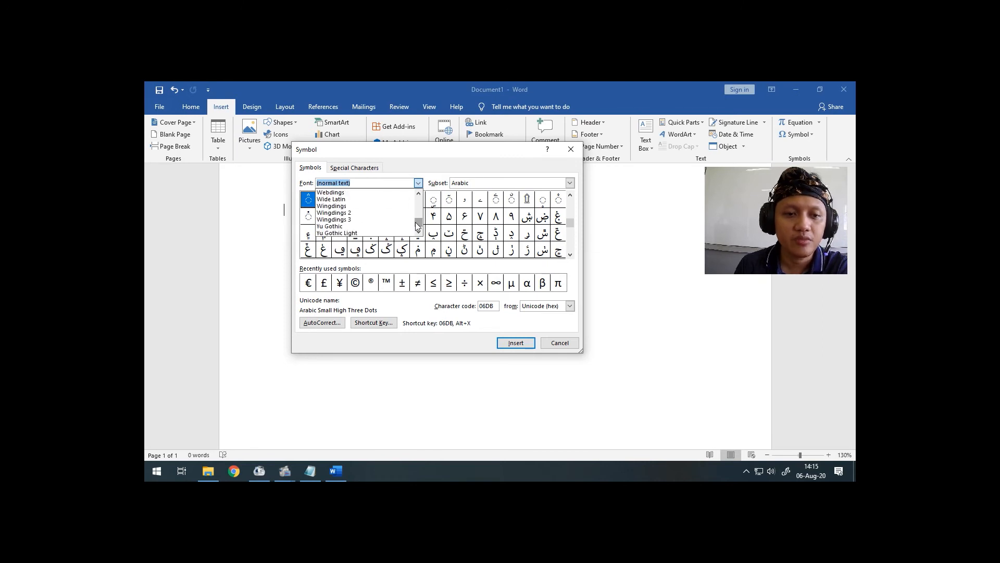
click(387, 193)
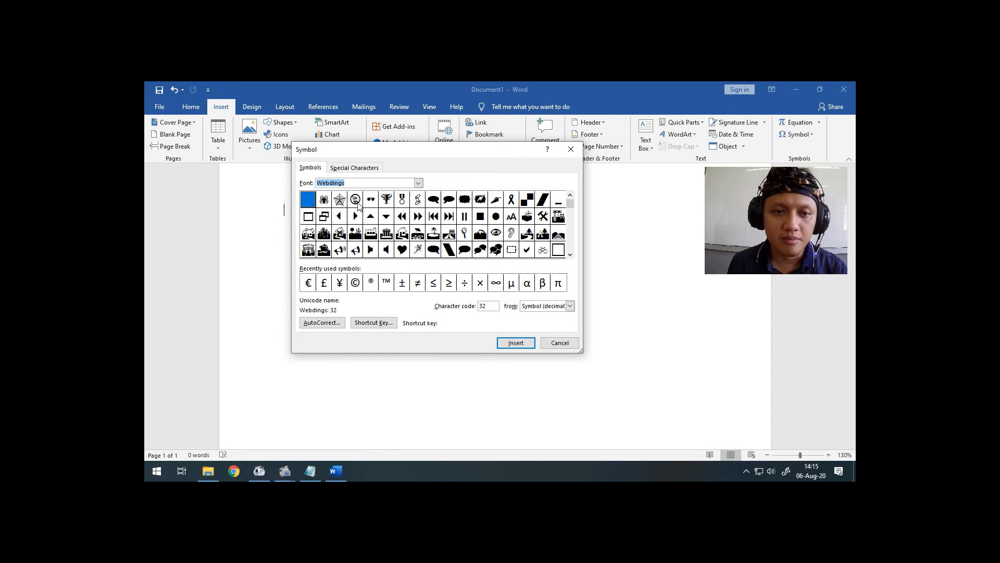
Step: Enlarge the Symbol dialog, insert the Webdings speech bubble with character code 40, and close the dialog
drag(581, 351, 686, 423)
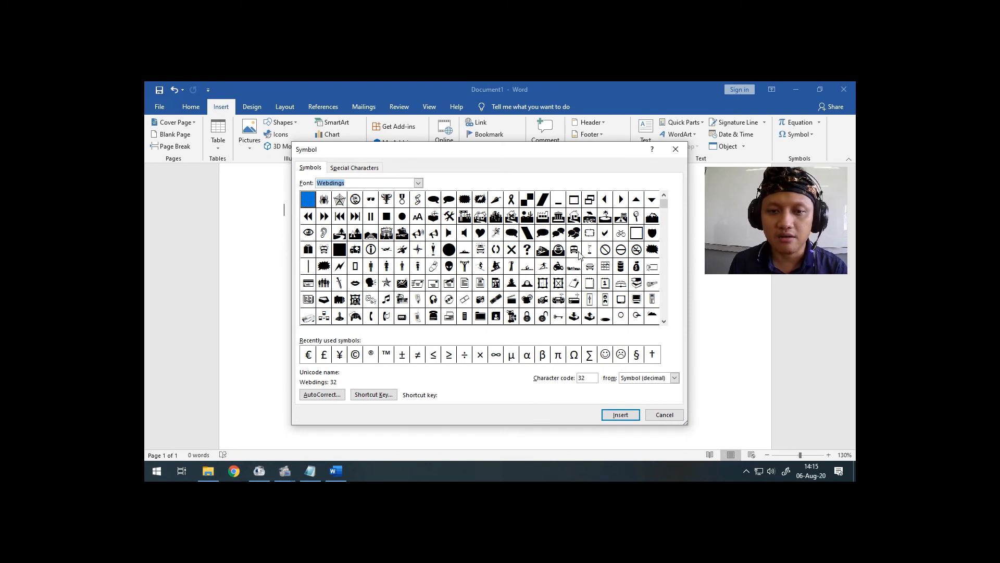
click(434, 199)
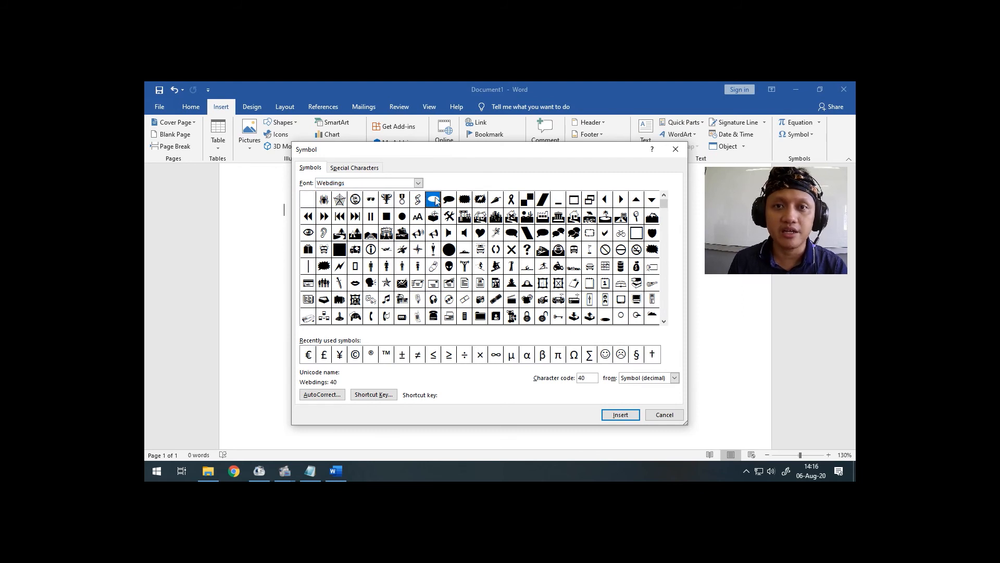
click(621, 416)
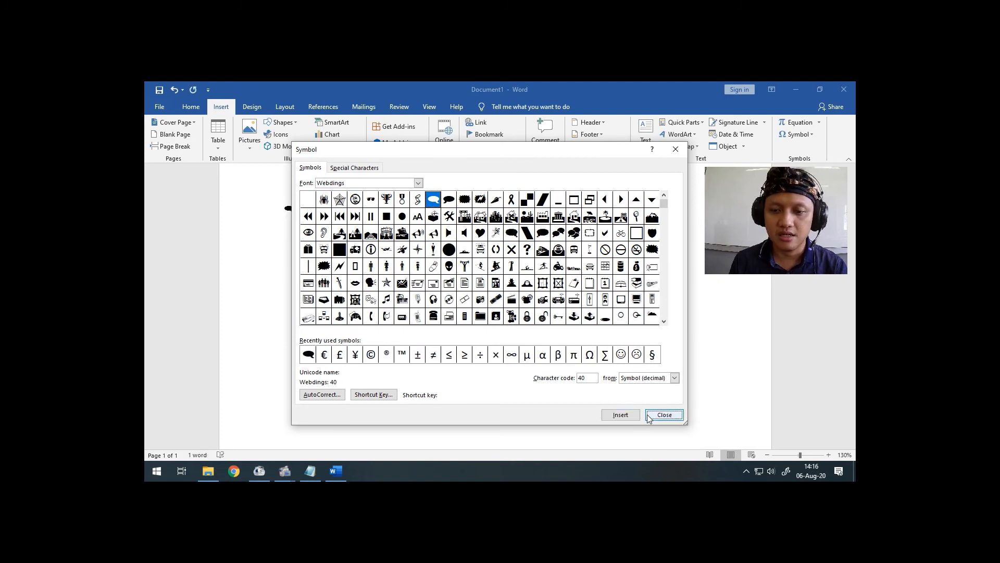
click(664, 414)
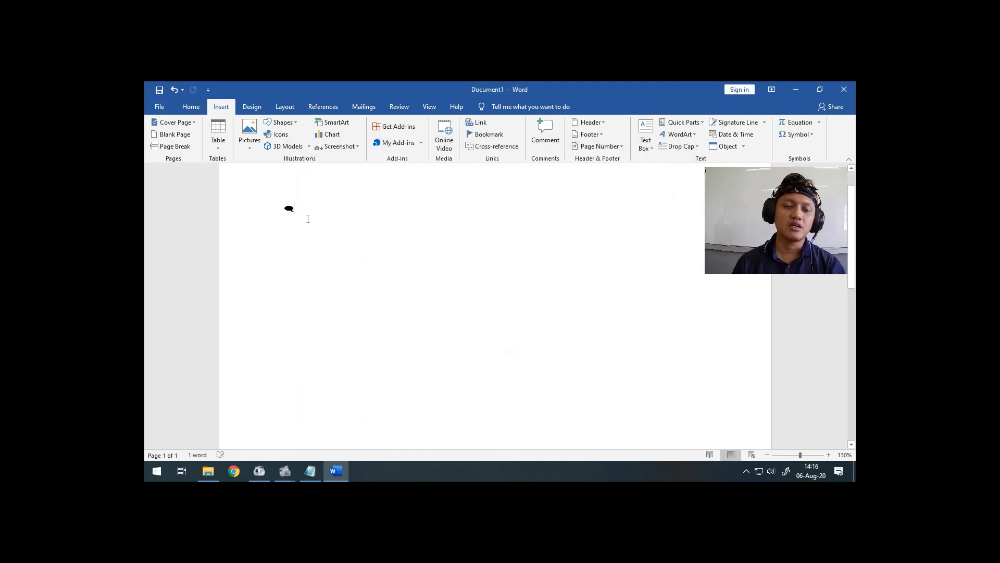
Step: Try font size 8 on the inserted speech bubble symbol and enlarge it to size 72
click(193, 107)
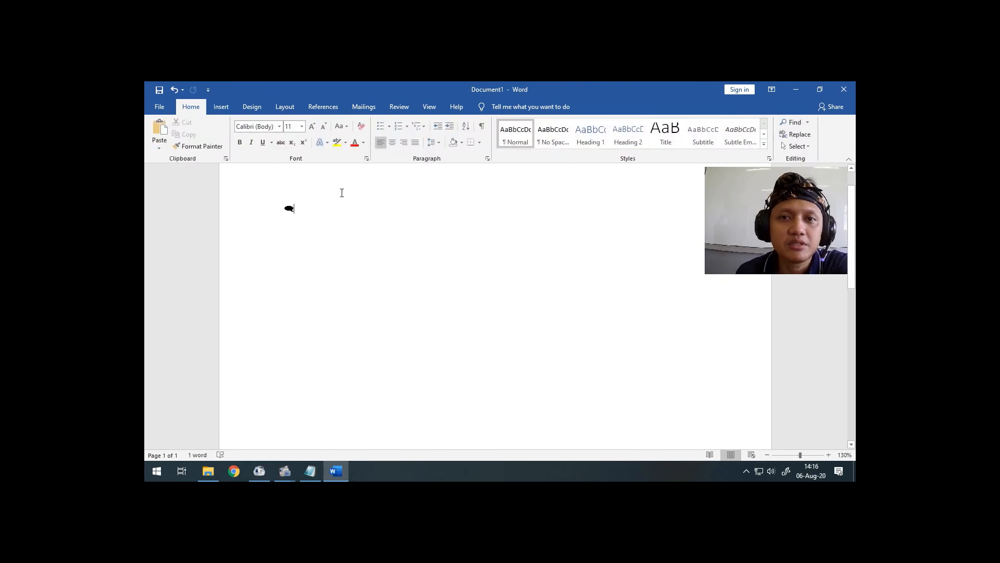
double_click(286, 208)
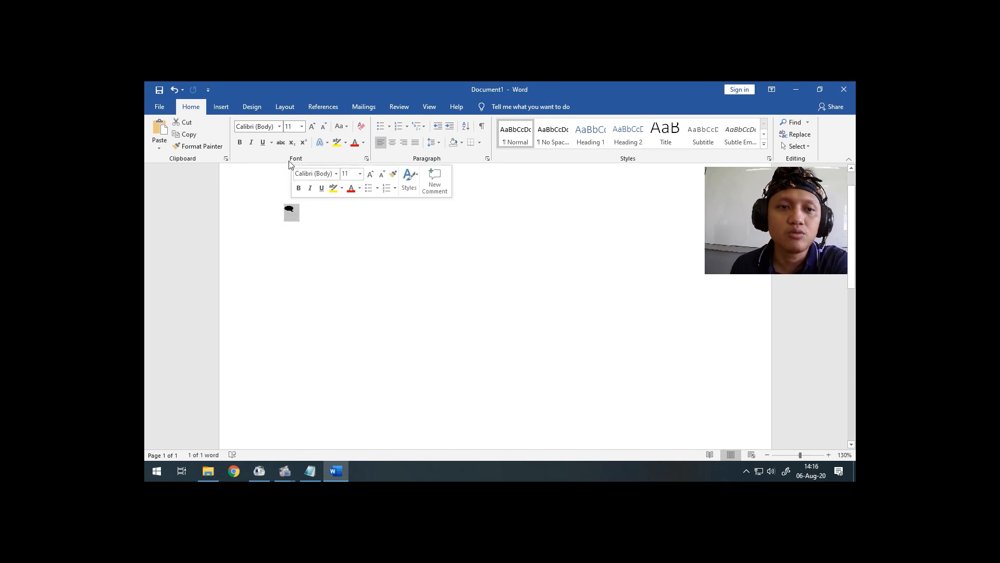
click(301, 126)
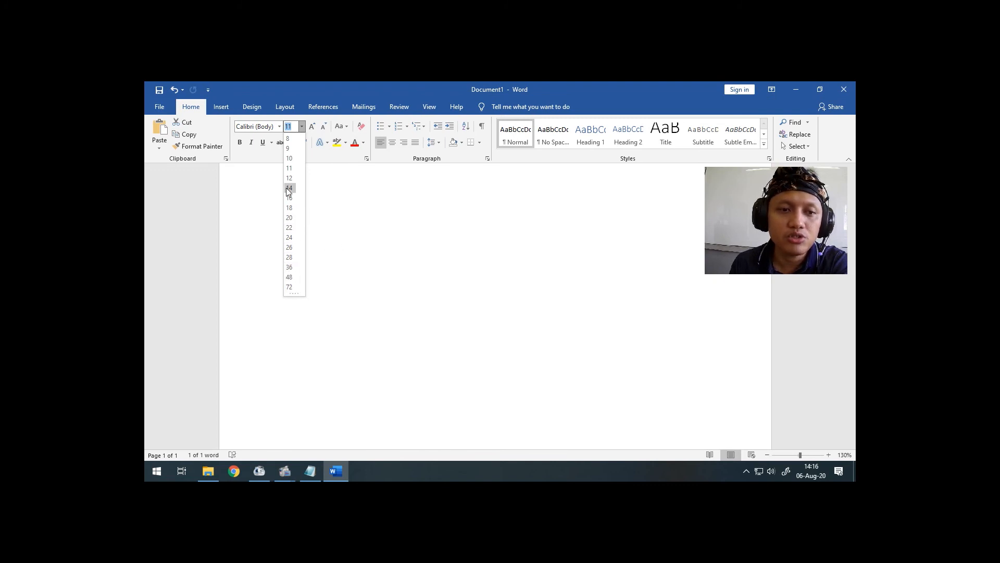
click(289, 139)
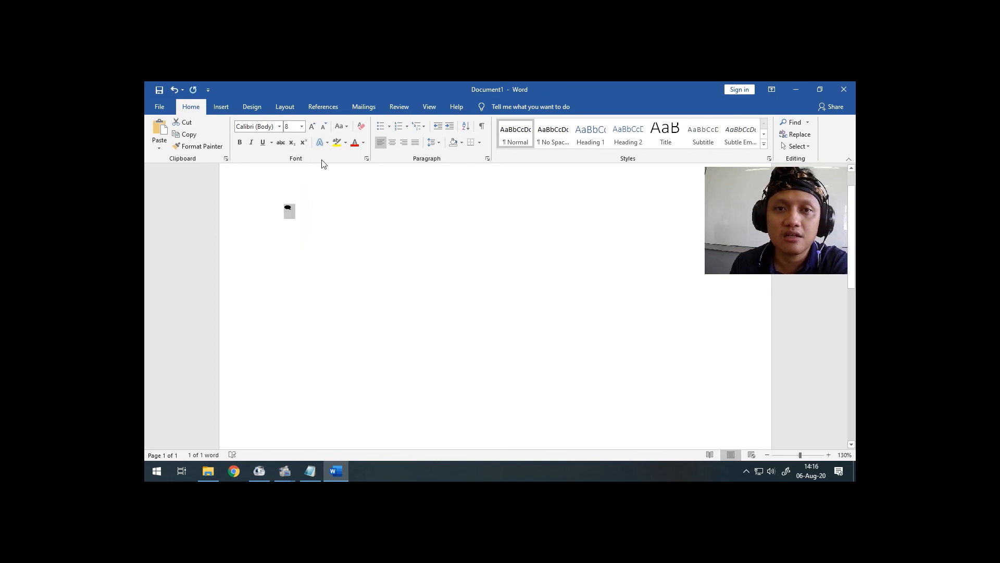
click(301, 126)
click(289, 287)
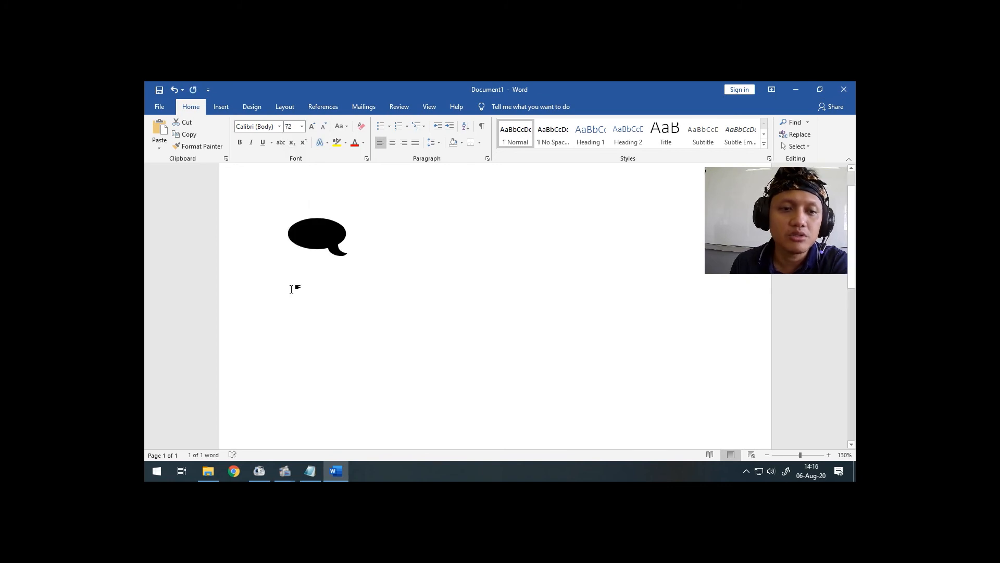
Step: Place the cursor after the speech bubble and reopen the full Symbol dialog
click(401, 248)
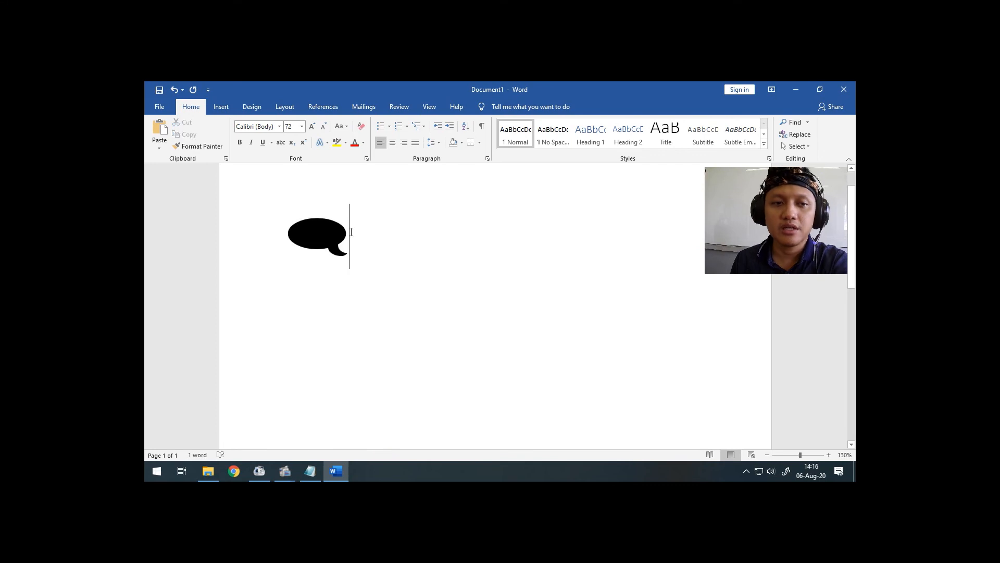
click(221, 107)
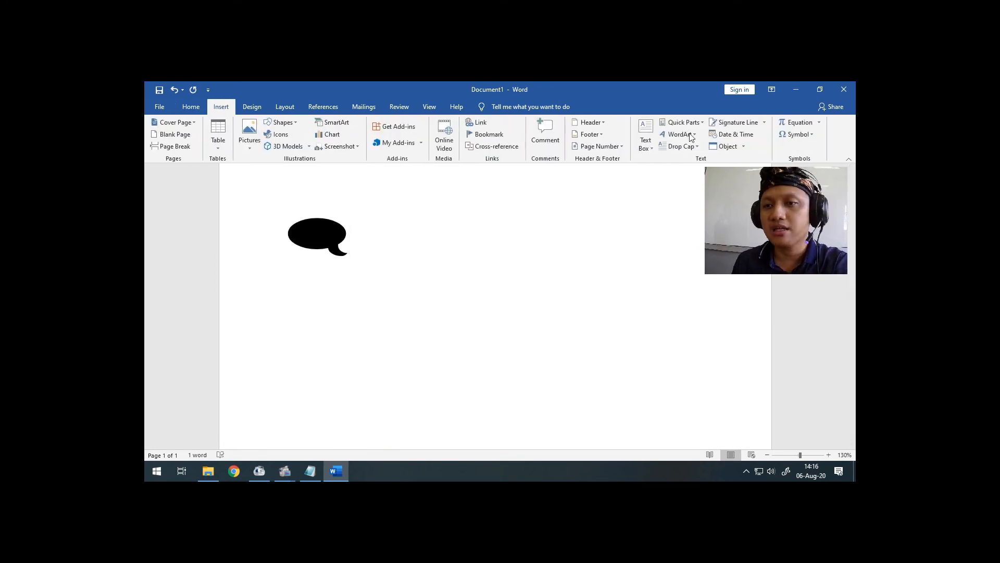
click(813, 136)
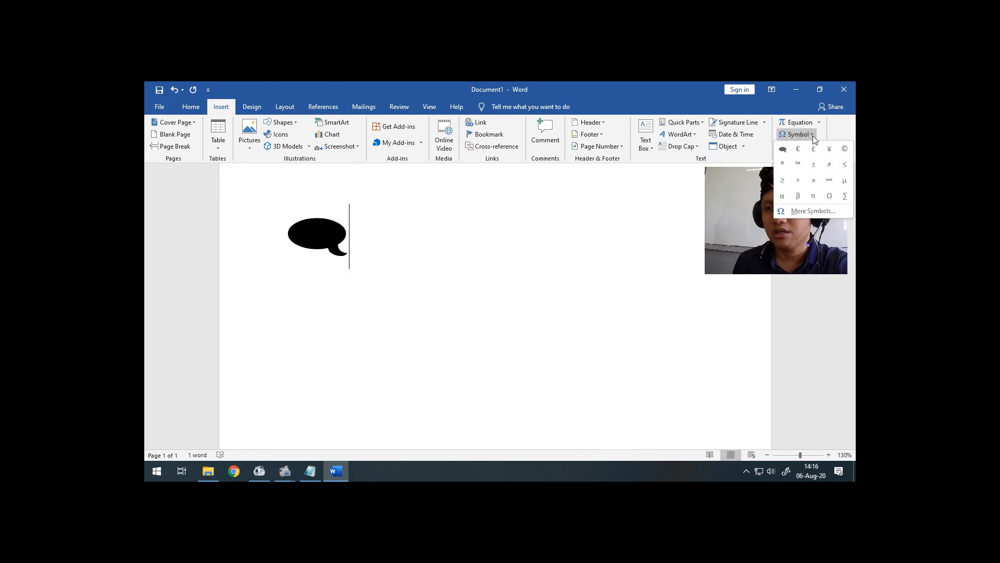
click(797, 211)
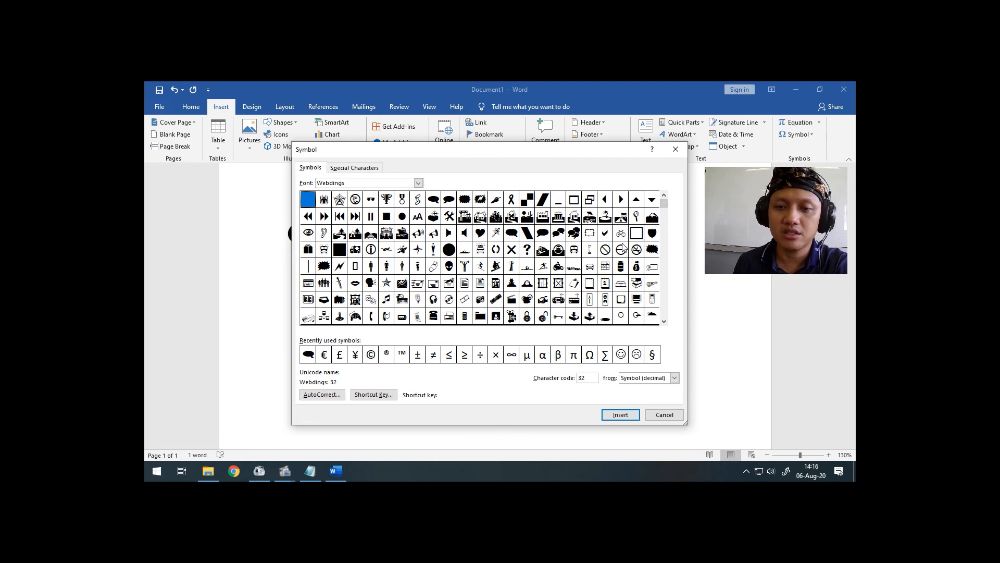
Step: Insert the Webdings tornado cloud with character code 221 after the speech bubble, close the dialog, and select the new symbol
click(604, 251)
click(664, 322)
click(663, 321)
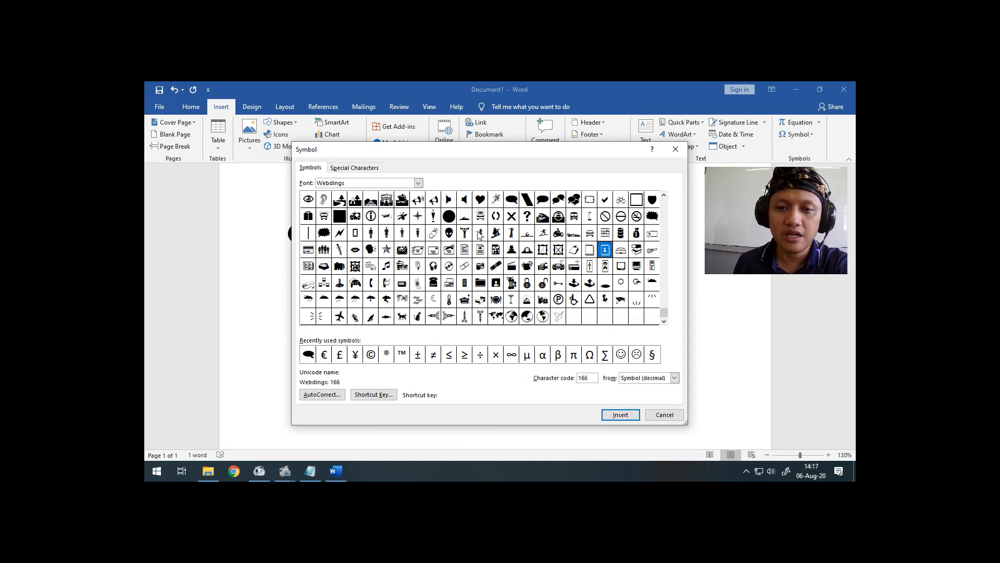
click(311, 304)
click(323, 302)
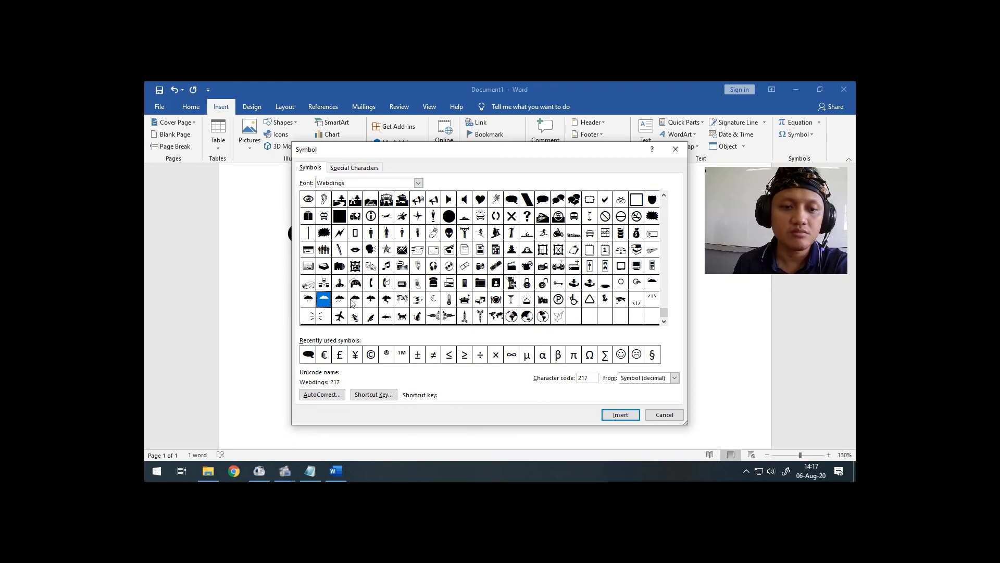
click(340, 303)
click(355, 303)
click(372, 302)
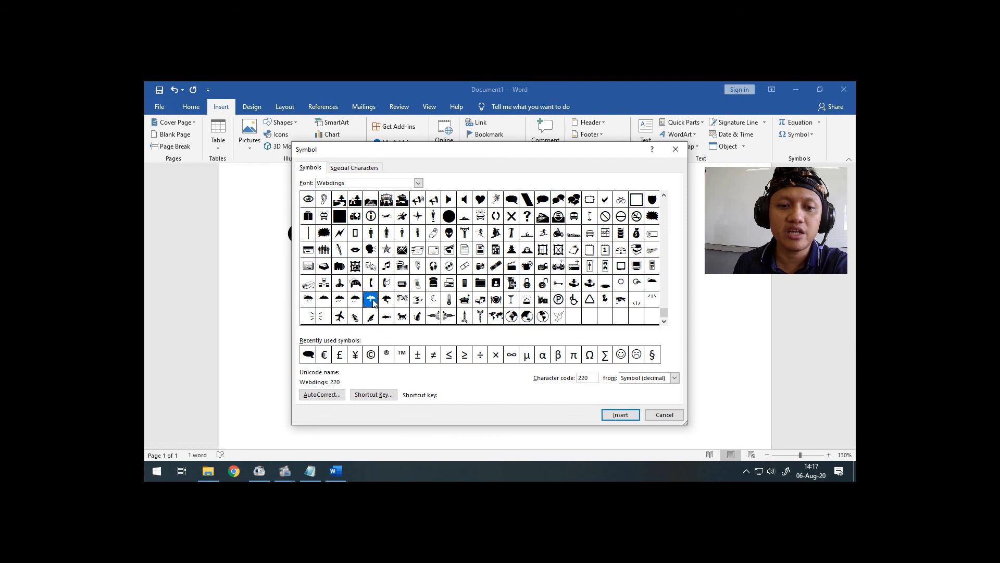
click(385, 302)
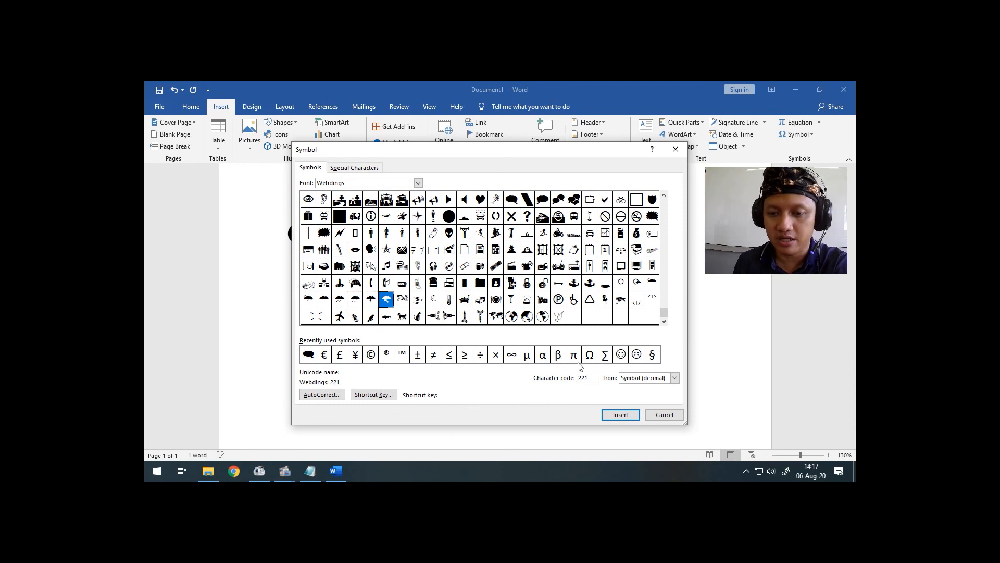
click(619, 415)
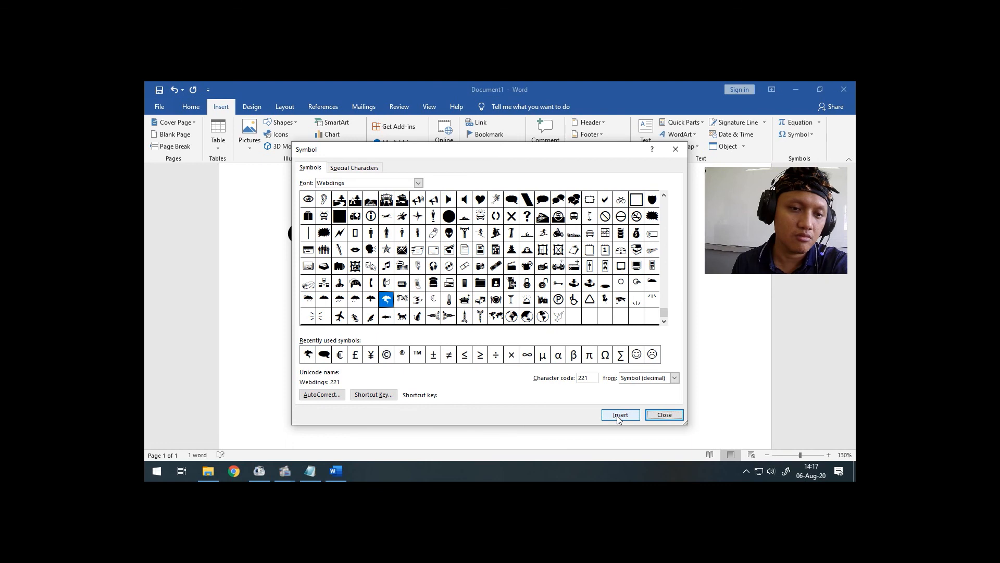
click(661, 414)
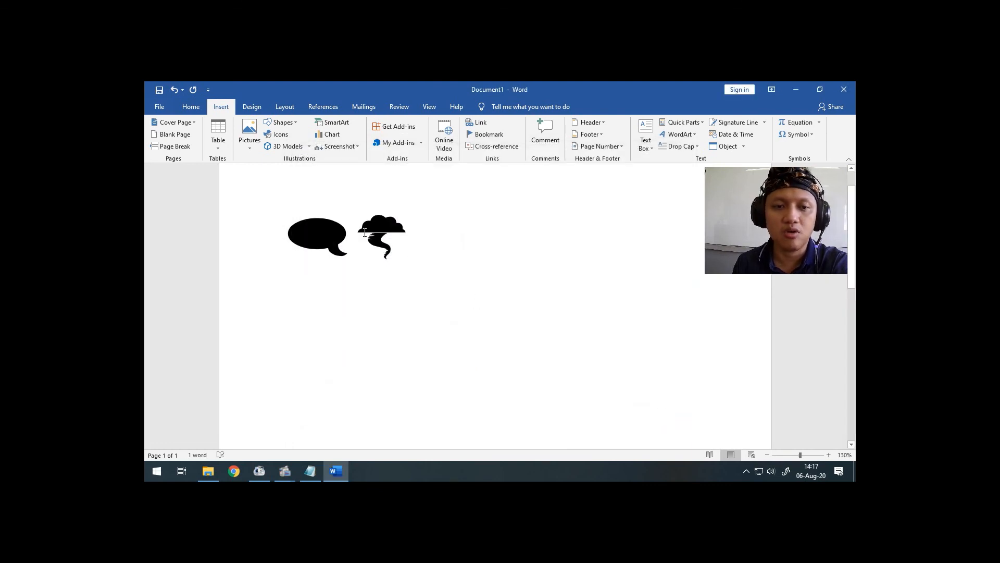
key(shift+Left)
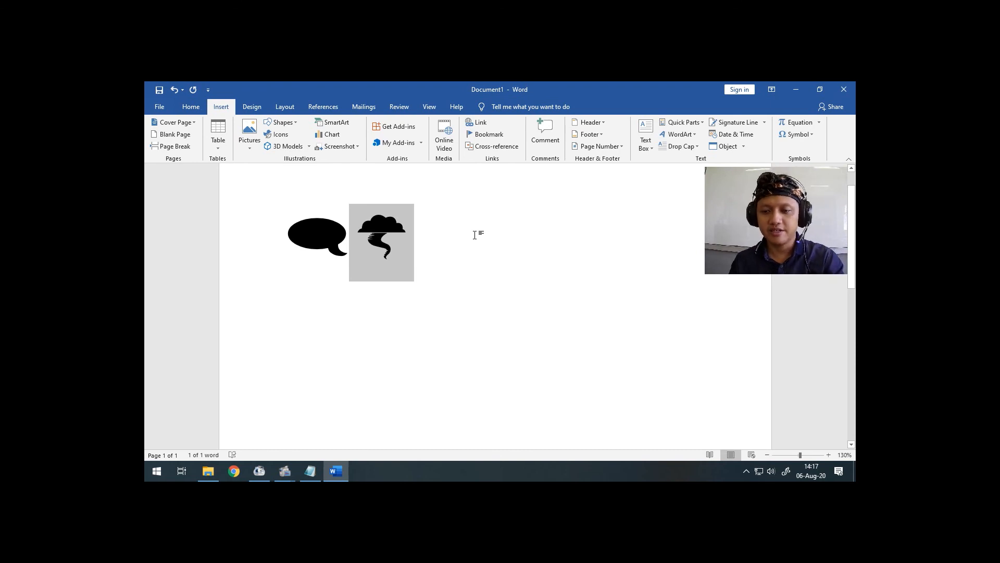
Step: Switch to Notepad and move the tabel notes window higher to review the table and symbol instructions
click(310, 471)
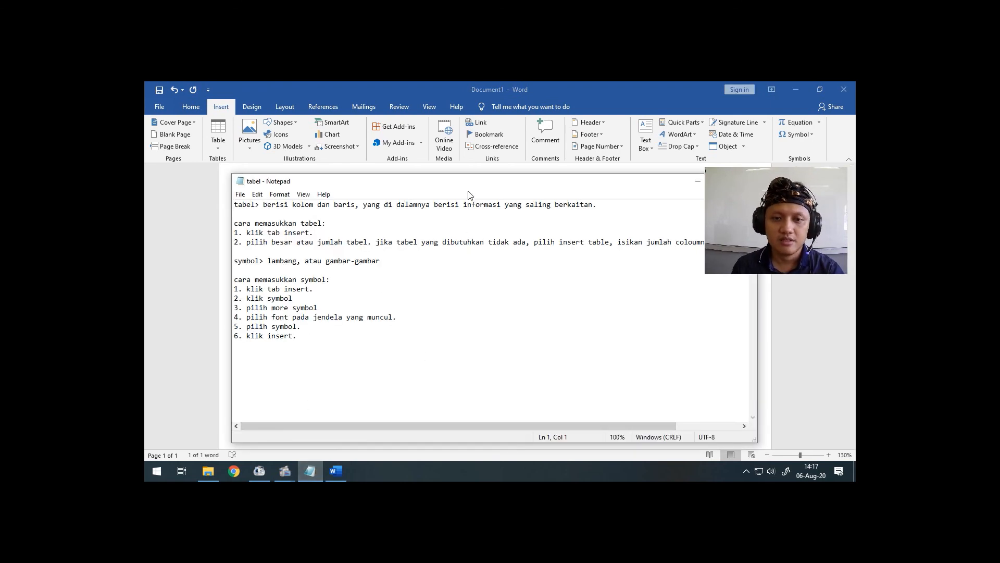
drag(469, 185, 434, 125)
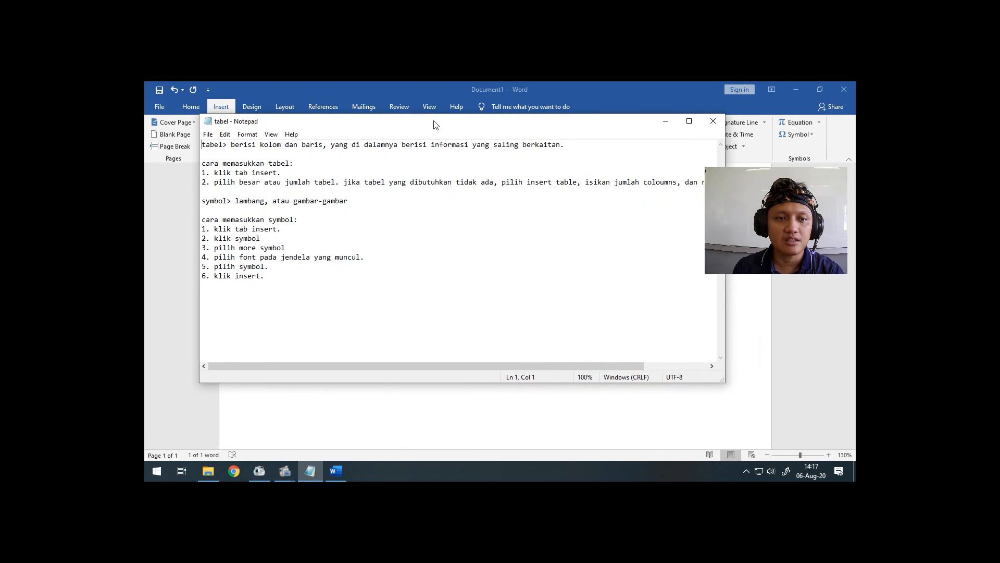